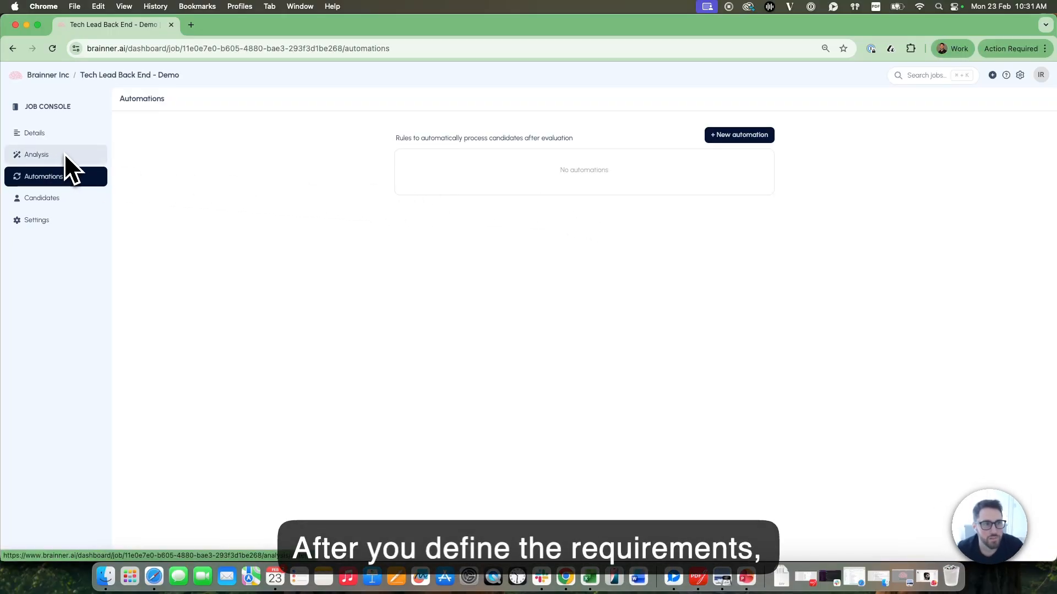
Step: Start a new automation for the Tech Lead Back End job and name it Archive Location
left_click(75, 184)
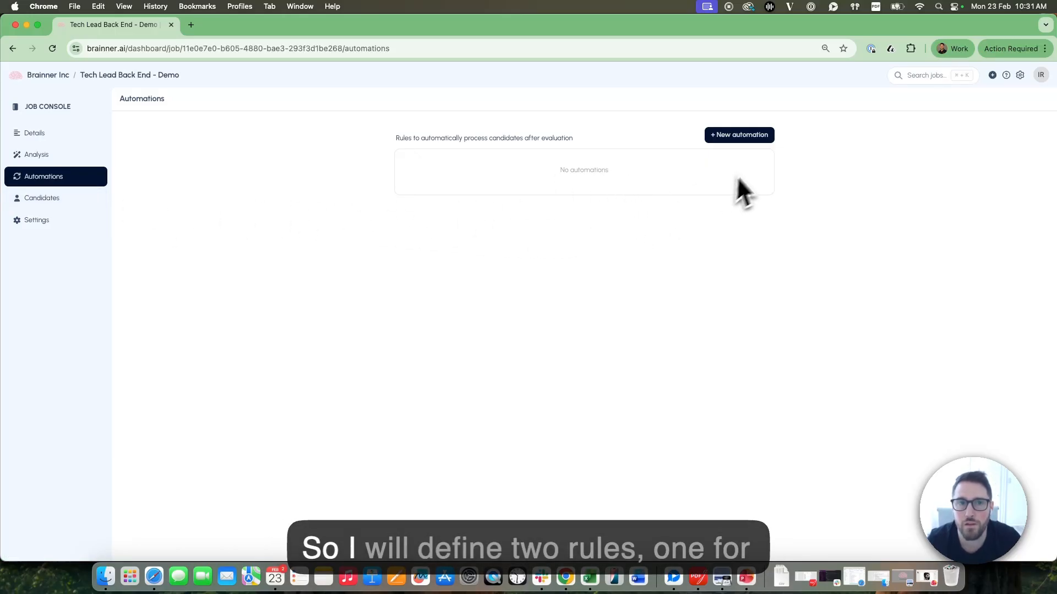
left_click(762, 139)
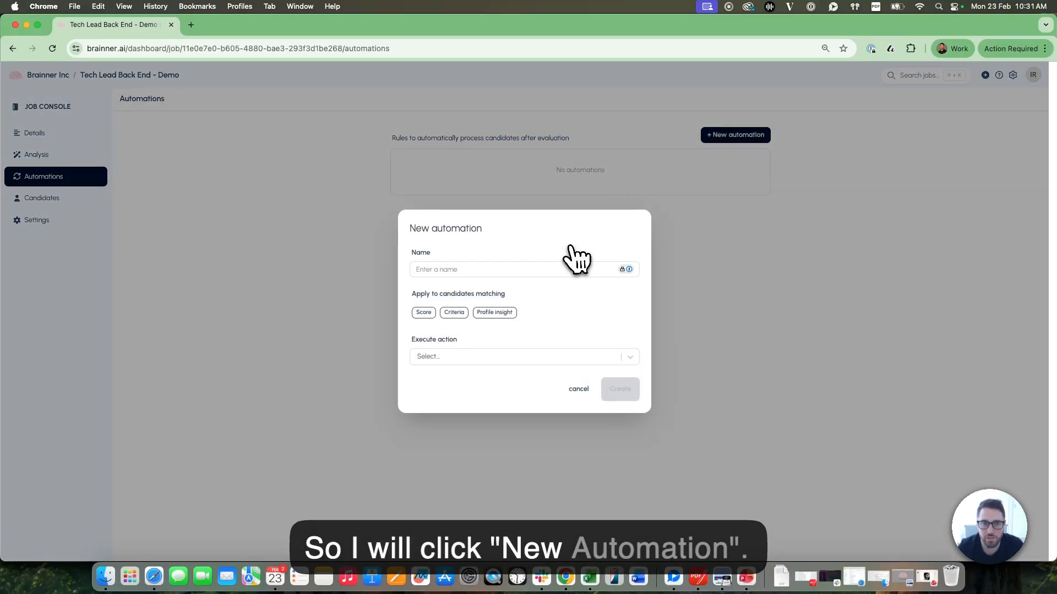
left_click(511, 271)
type("A")
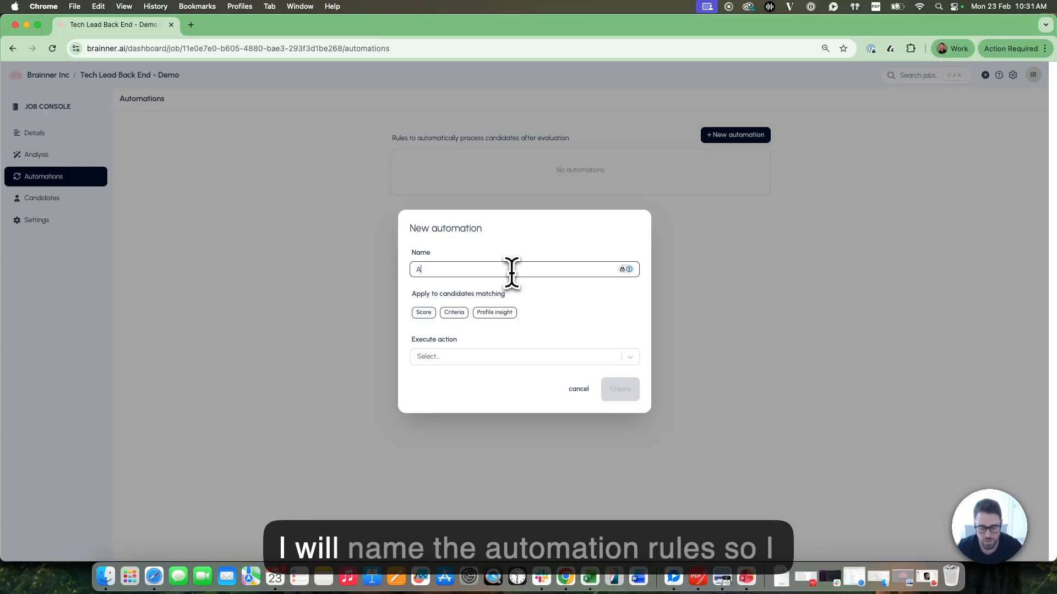
type("rchi")
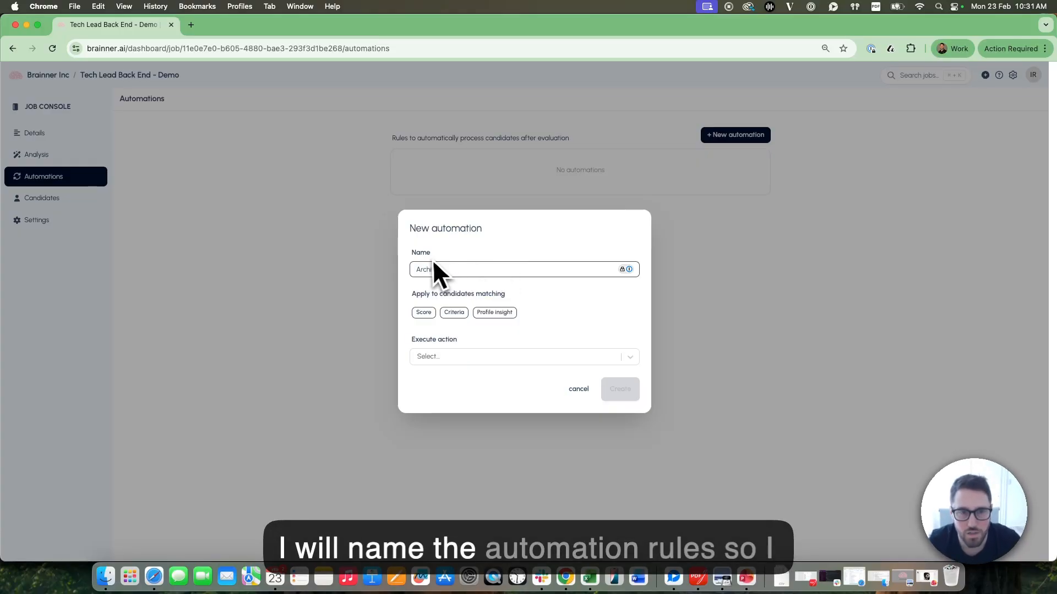
type("ve")
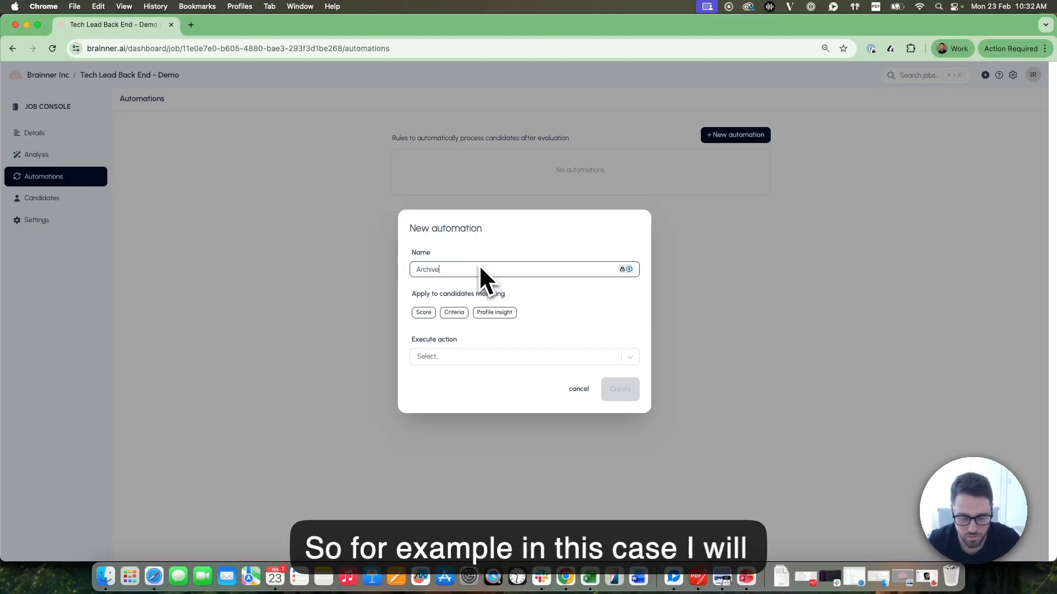
type("Location")
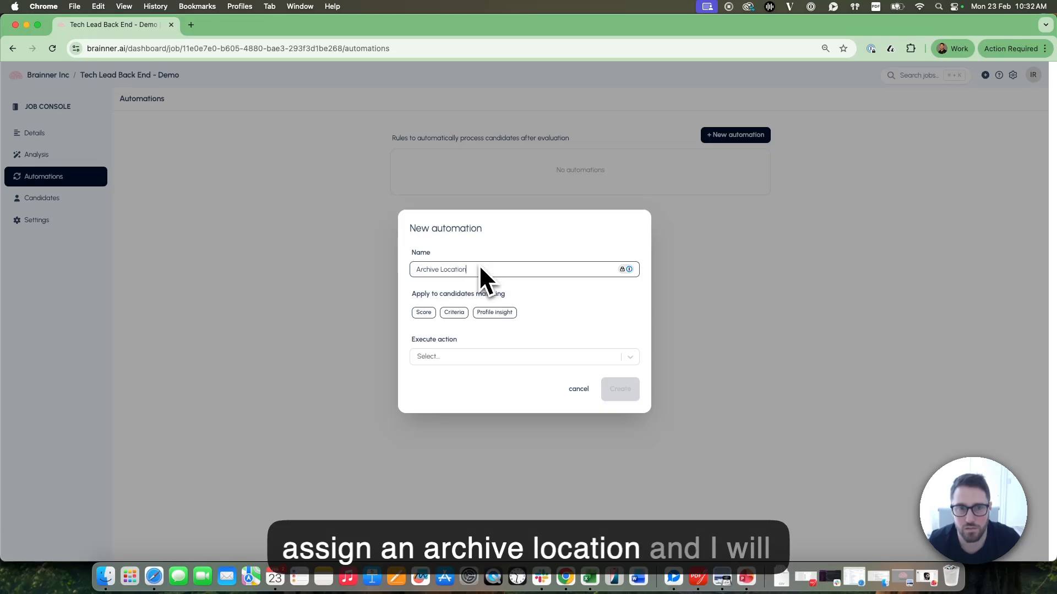
Step: Add a criteria condition for "Must live in the United States" and set its match status to red
left_click(456, 314)
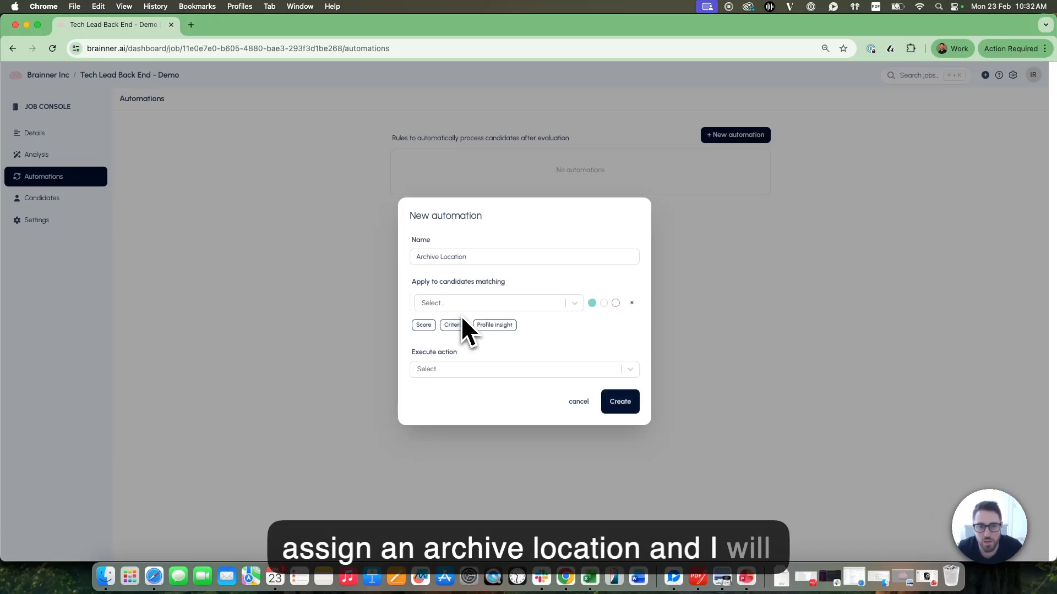
left_click(462, 305)
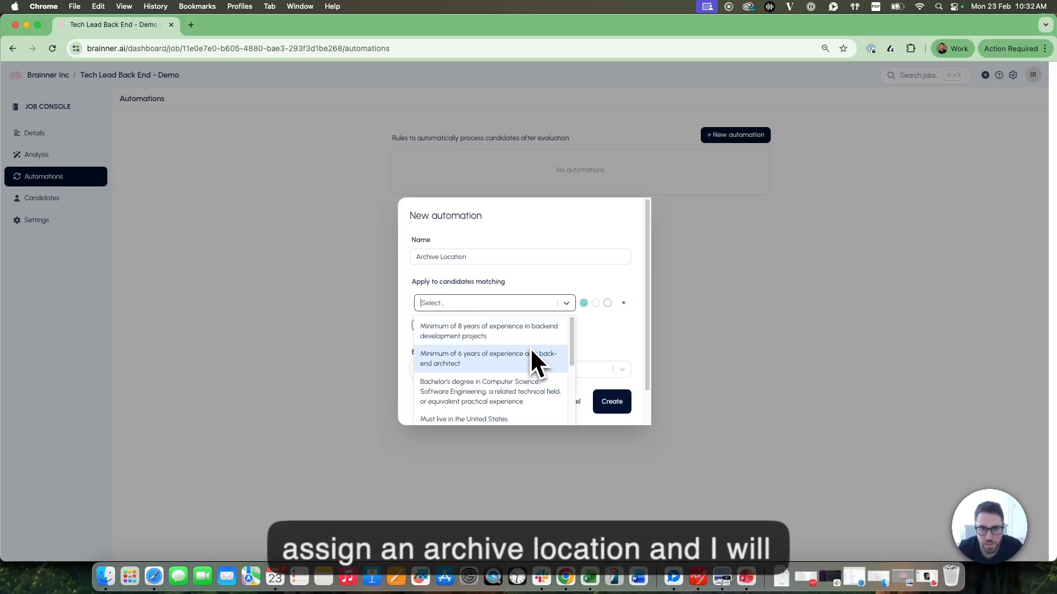
scroll(525, 372, "down", 2)
left_click(503, 406)
left_click(615, 304)
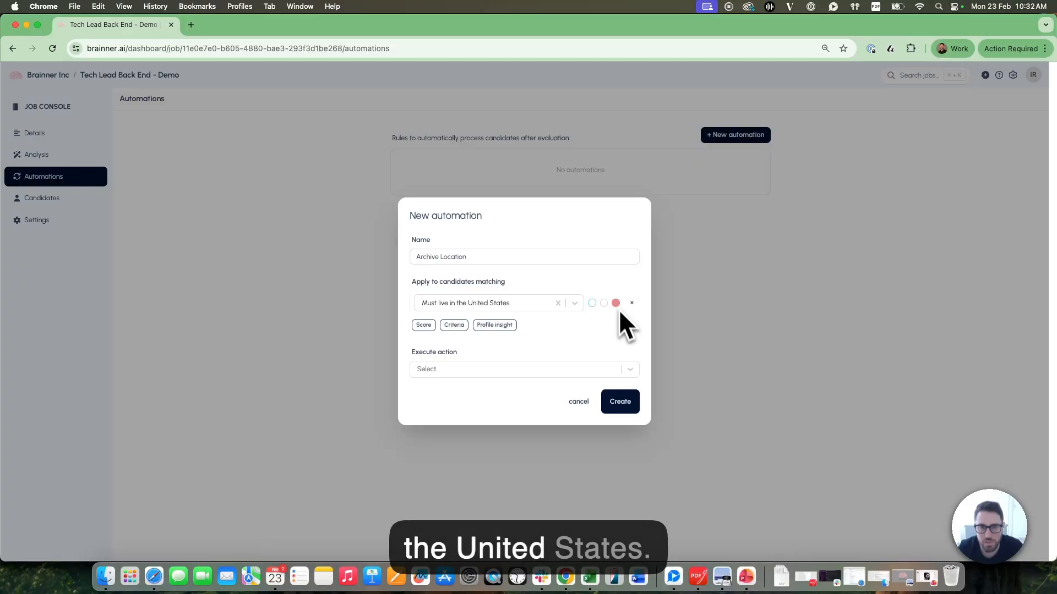
Step: Set the action to Archive candidate with the reason Unresponsive, and create the automation
left_click(459, 371)
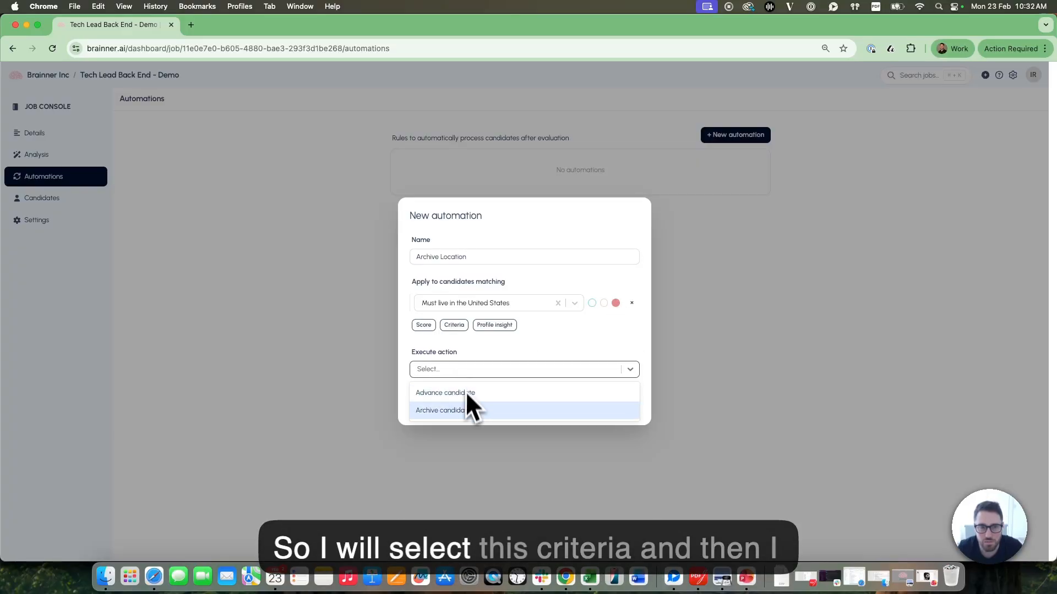
left_click(460, 414)
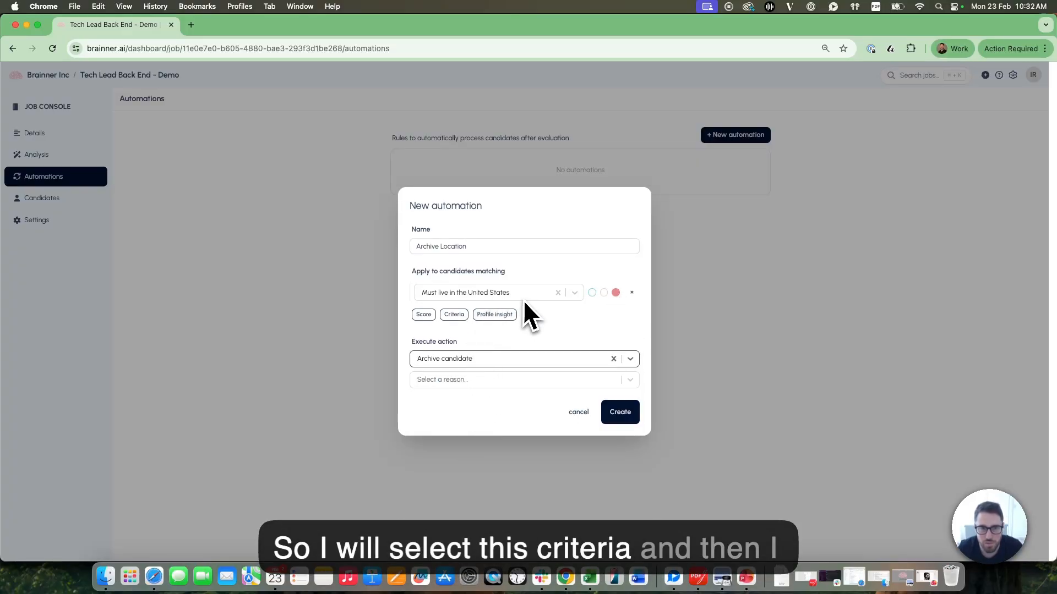
left_click(460, 381)
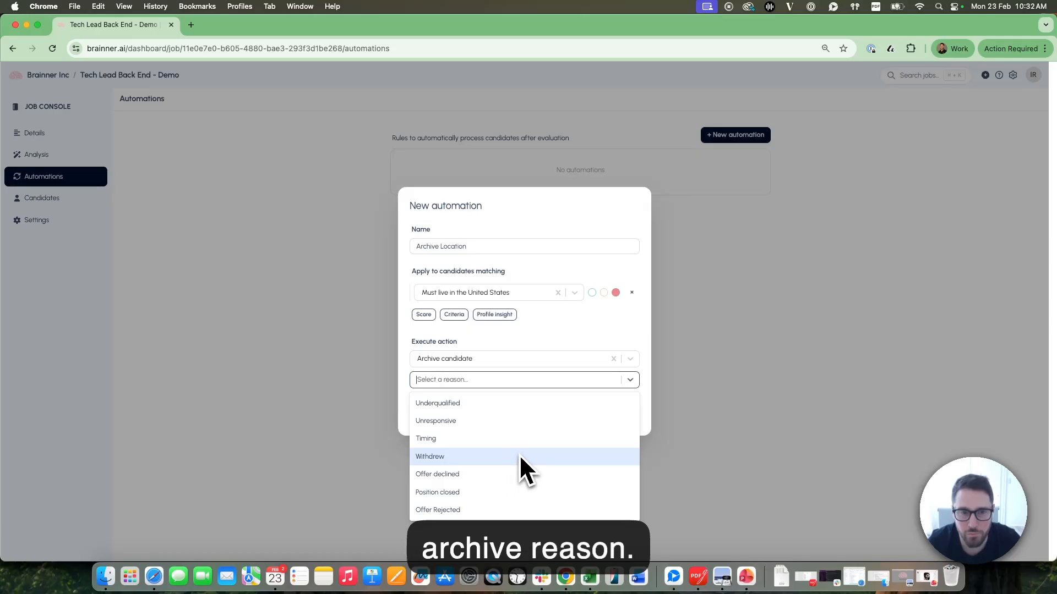
left_click(508, 421)
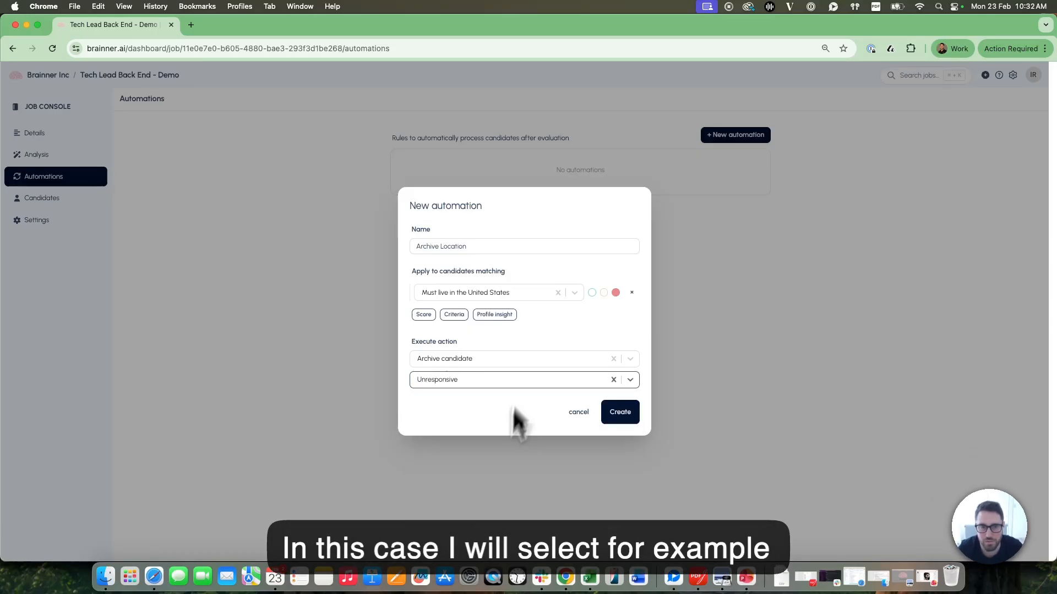
left_click(620, 413)
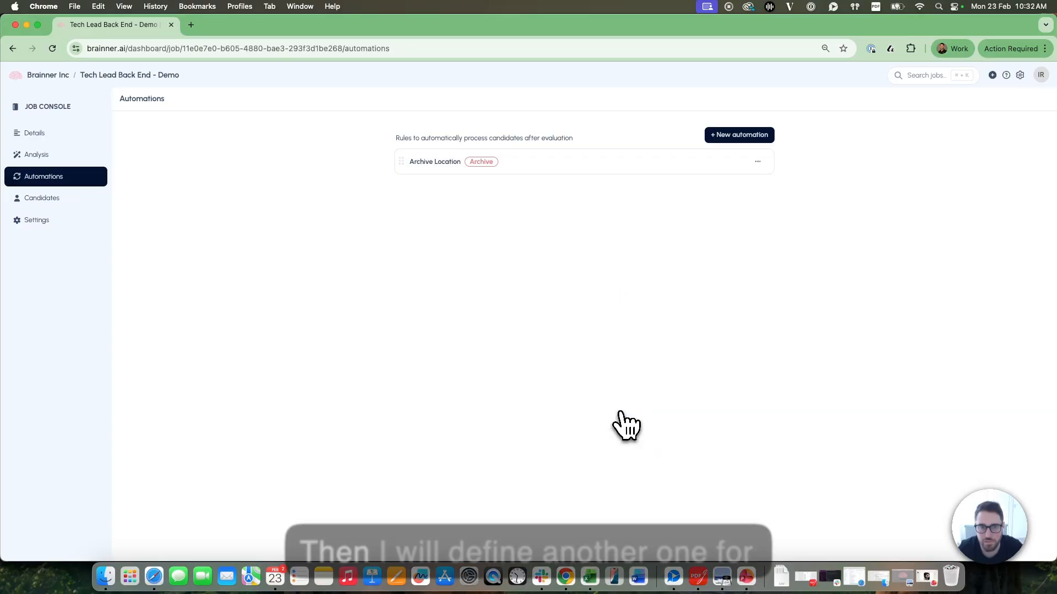
Step: Start a second automation named Advance with a condition of score greater than 80
left_click(735, 138)
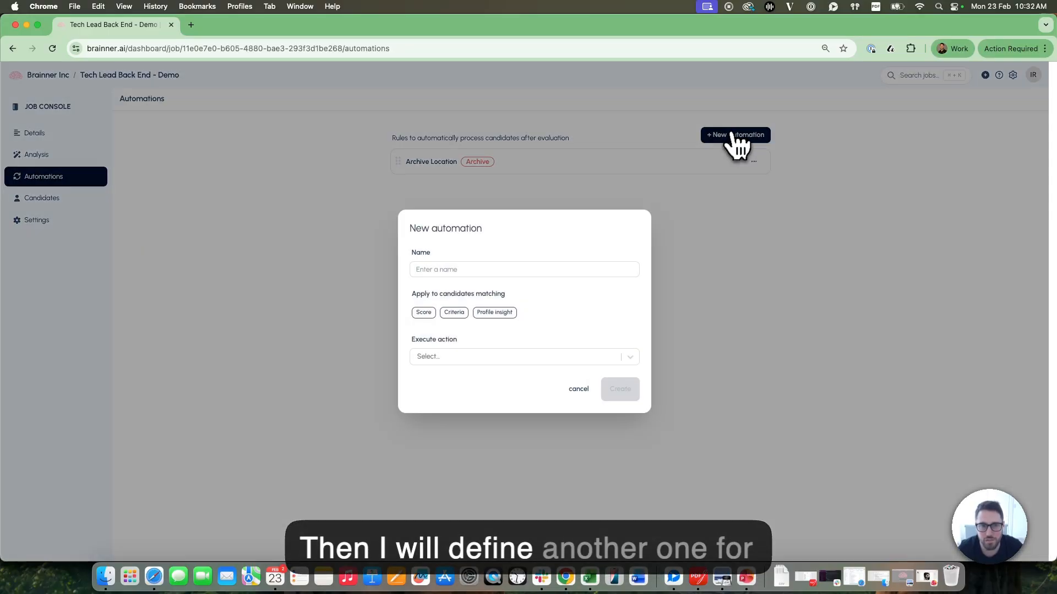
left_click(505, 276)
type("Adv")
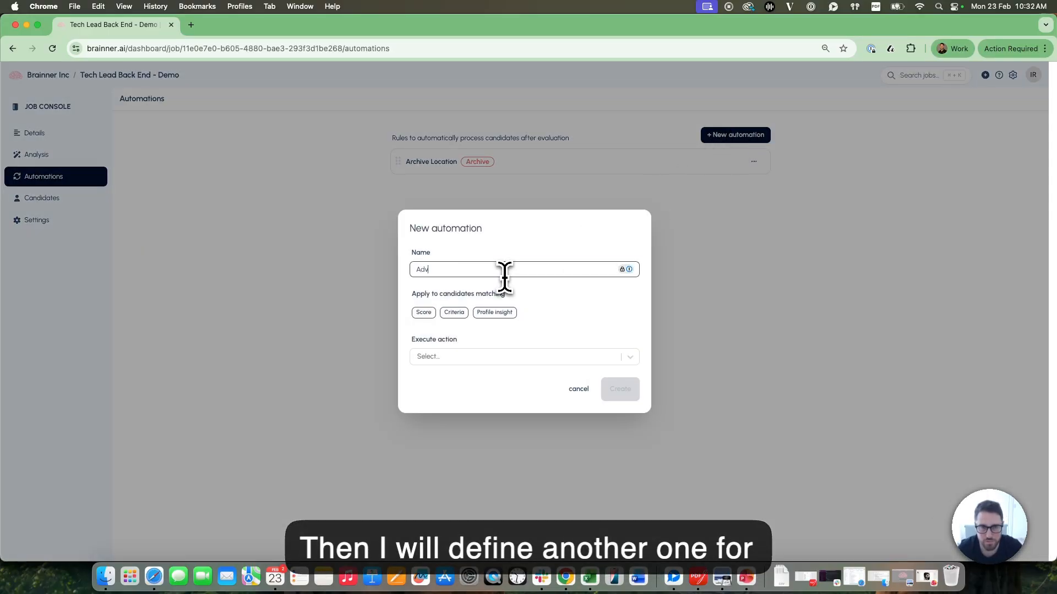
type("ance")
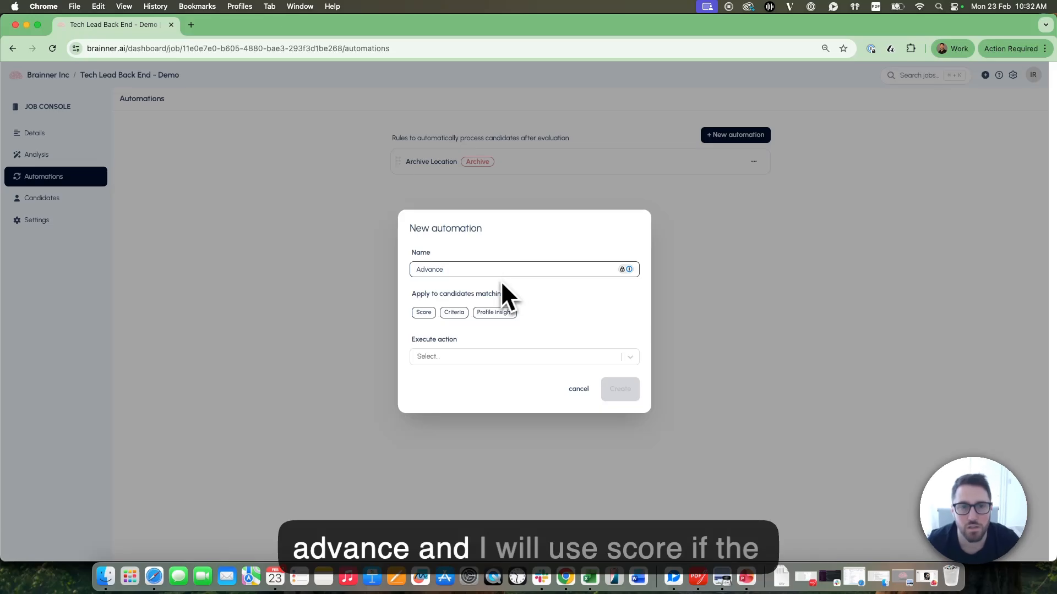
left_click(428, 315)
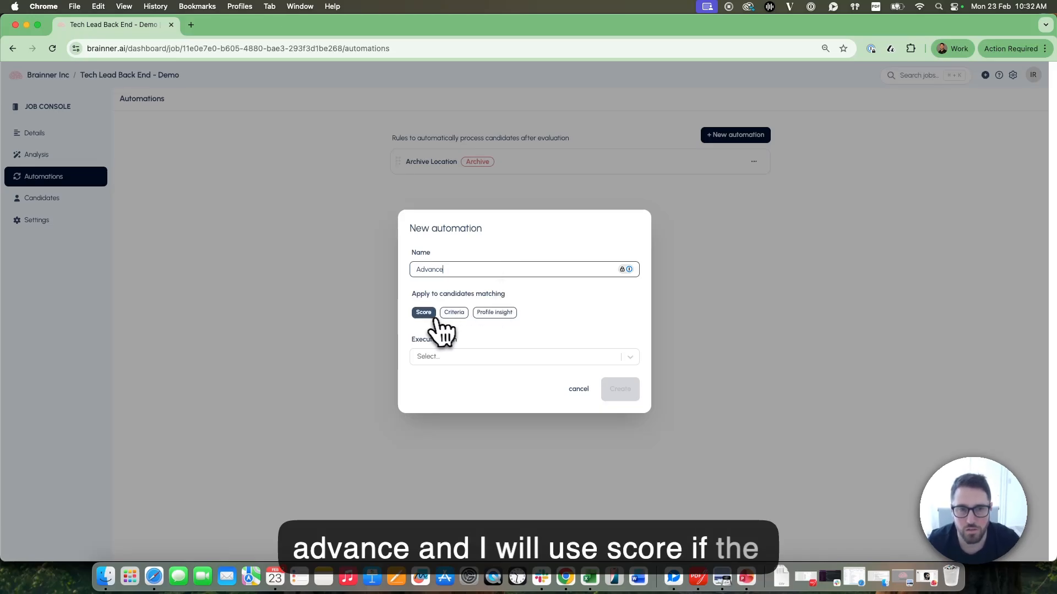
left_click(435, 317)
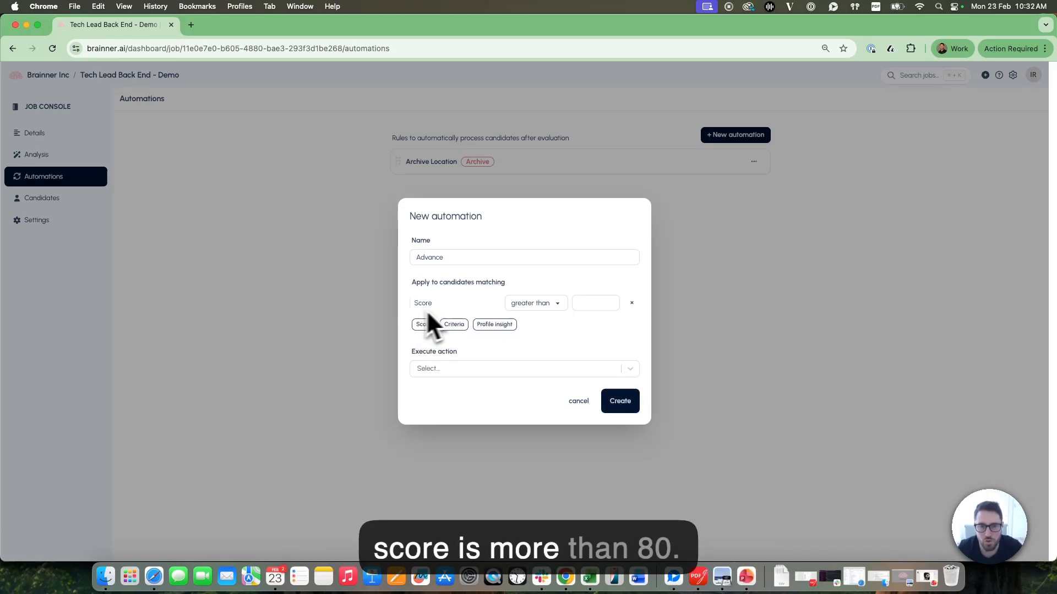
left_click(599, 306)
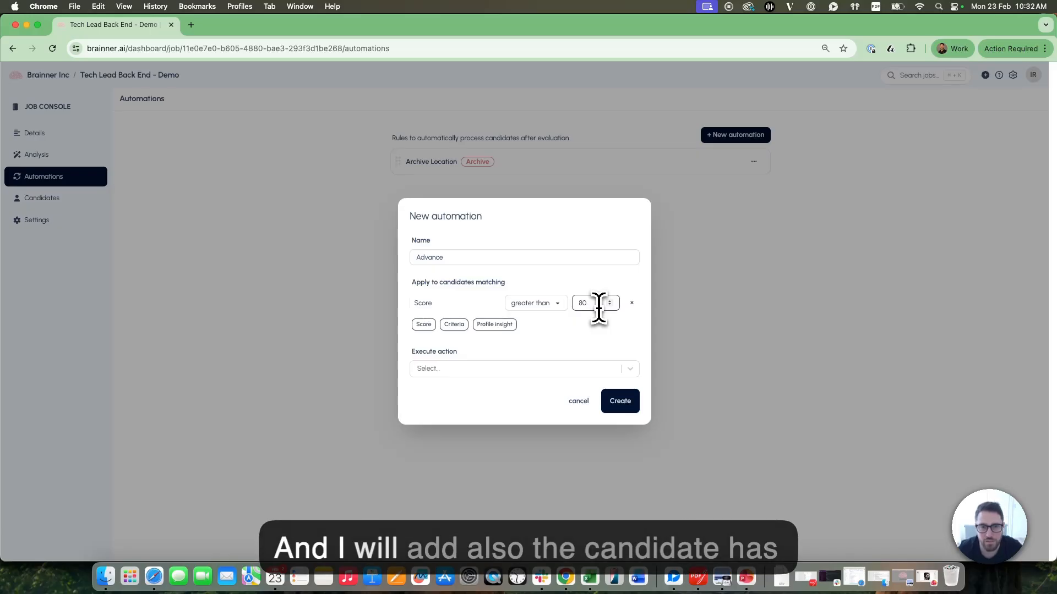
Step: Add two criteria conditions: minimum 8 years in backend development projects and minimum 6 years as a back-end architect
left_click(455, 325)
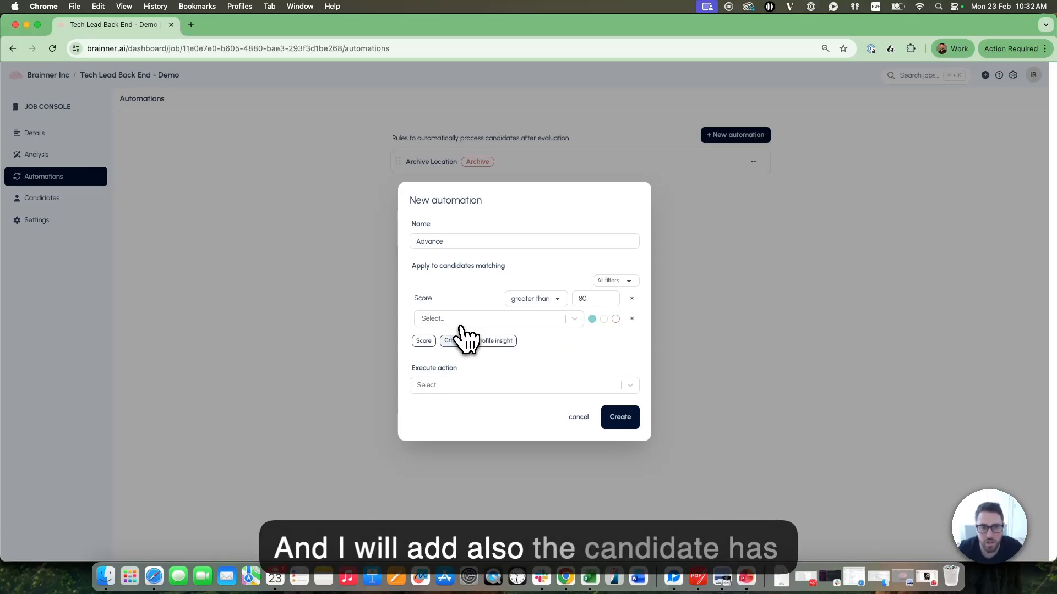
left_click(527, 320)
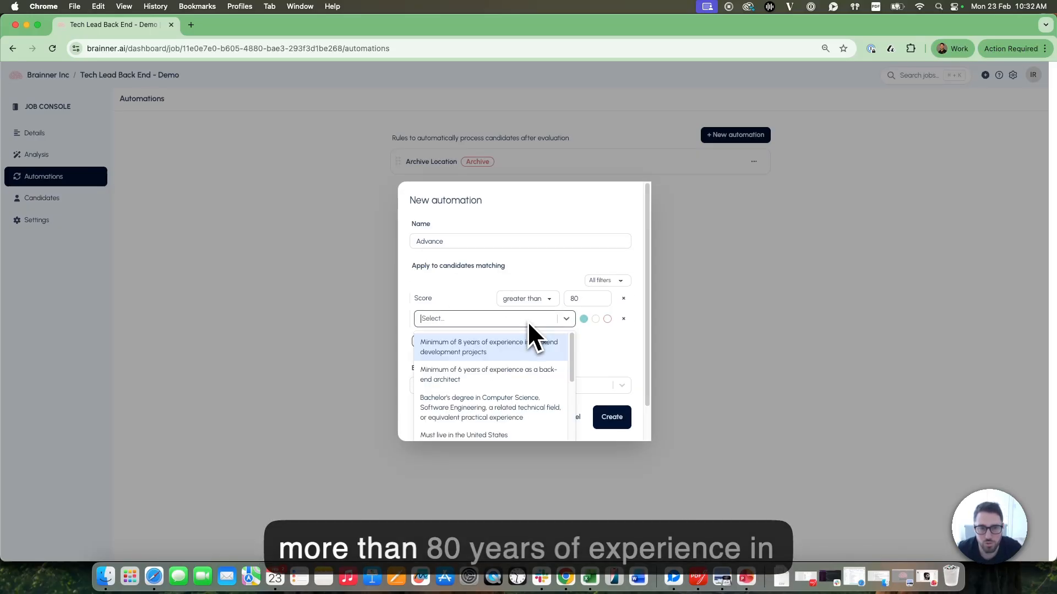
left_click(499, 354)
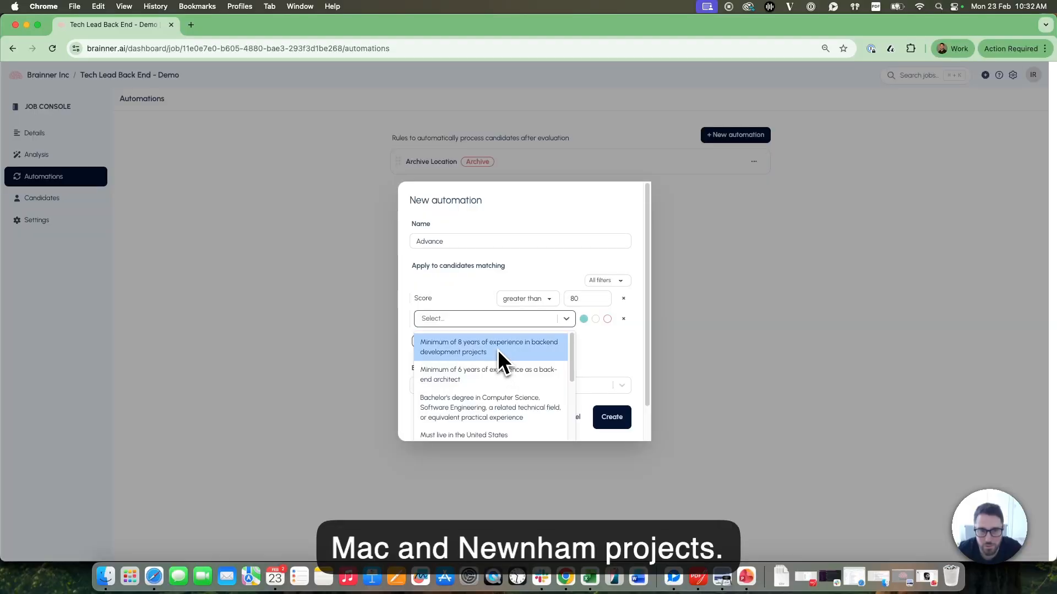
left_click(454, 341)
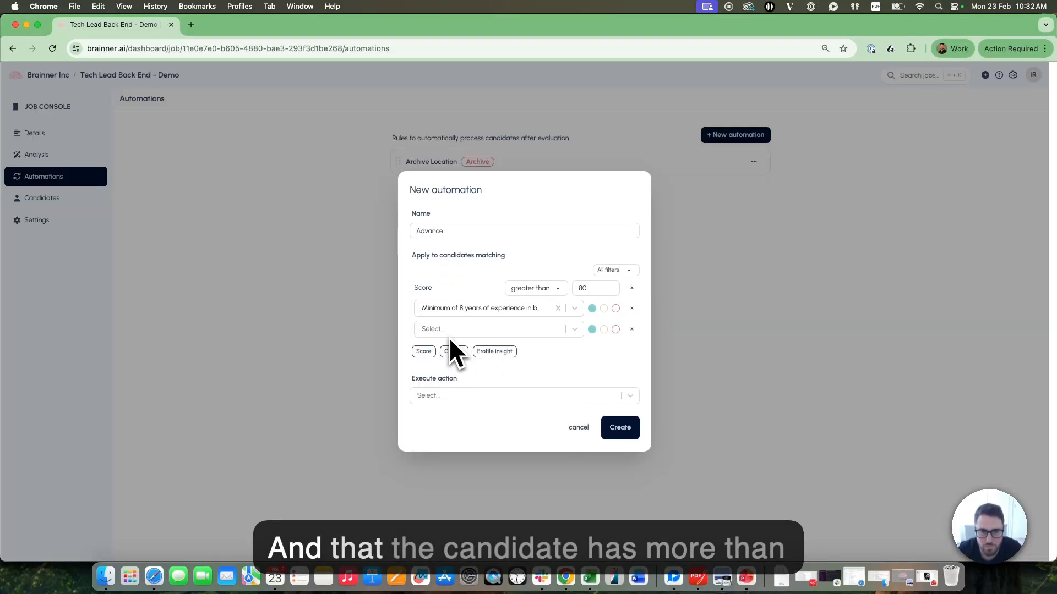
left_click(448, 333)
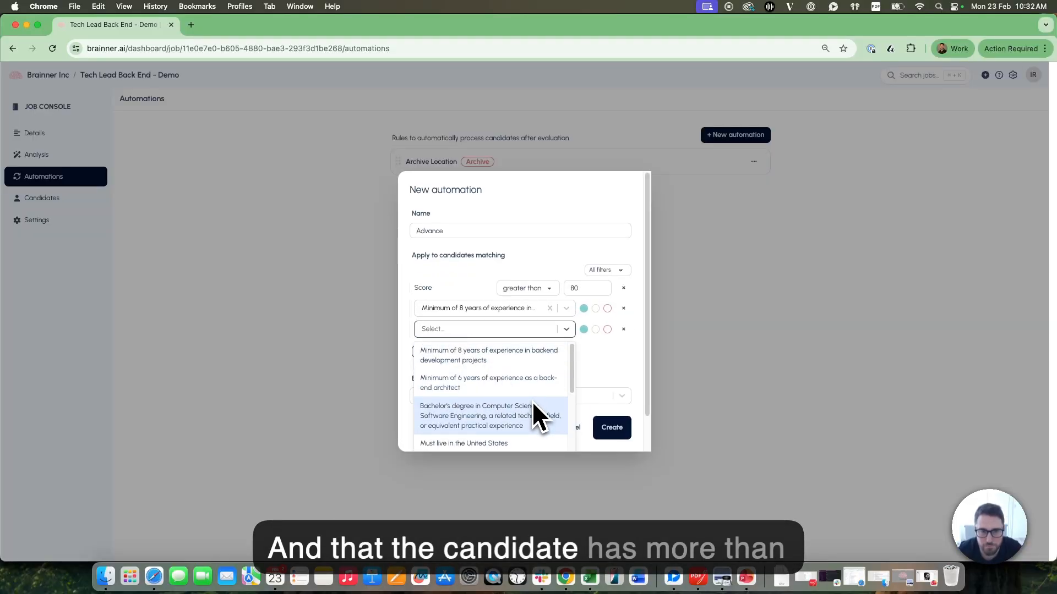
scroll(530, 400, "down", 1)
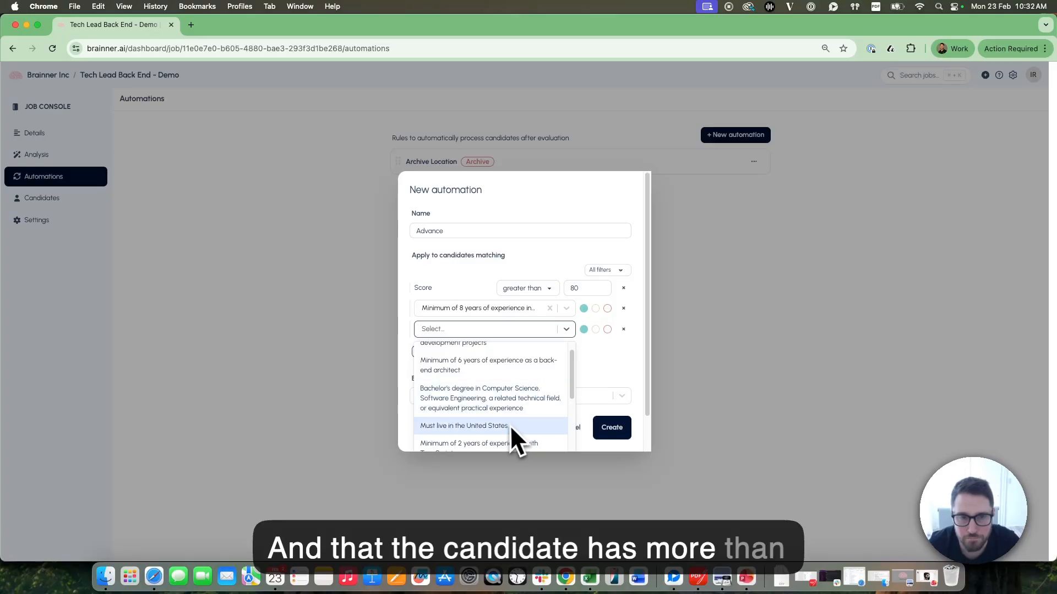
left_click(501, 366)
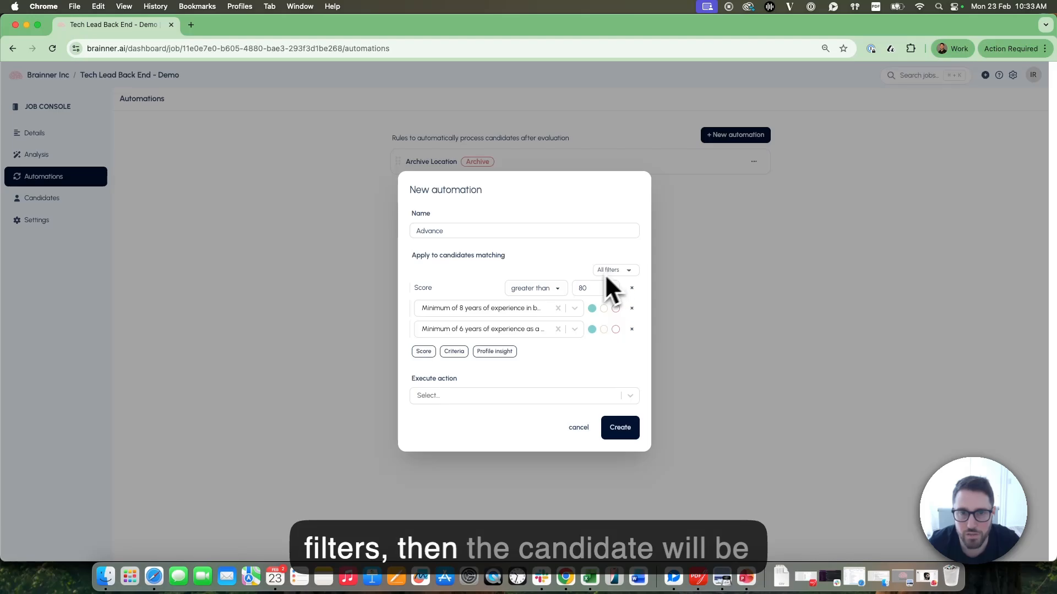
Step: Set the action to Advance candidate to the Brainner Approved stage, and check the filter matching options, keeping All filters
left_click(491, 395)
left_click(487, 422)
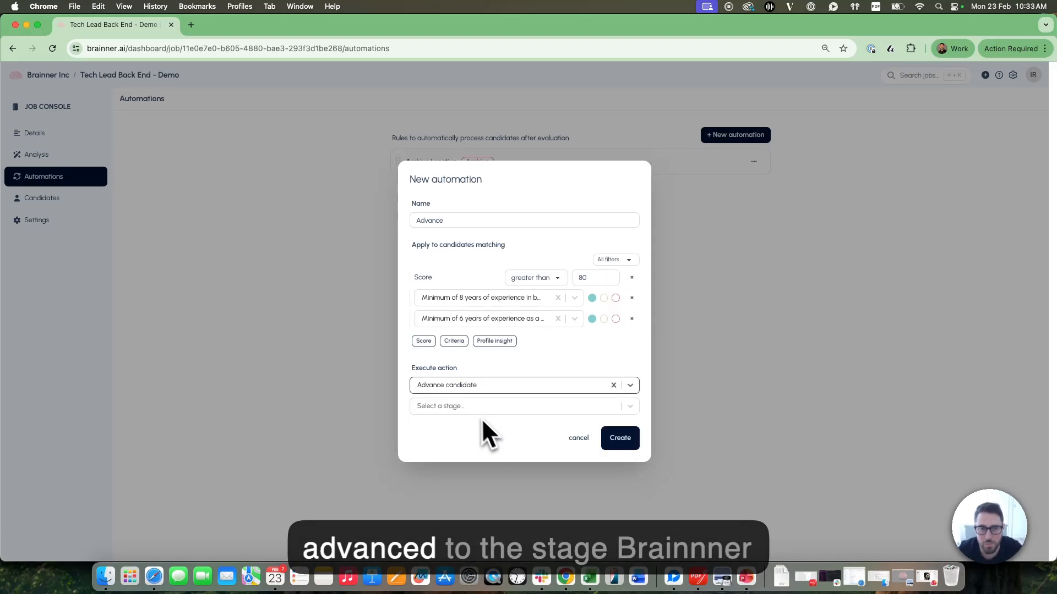
left_click(469, 408)
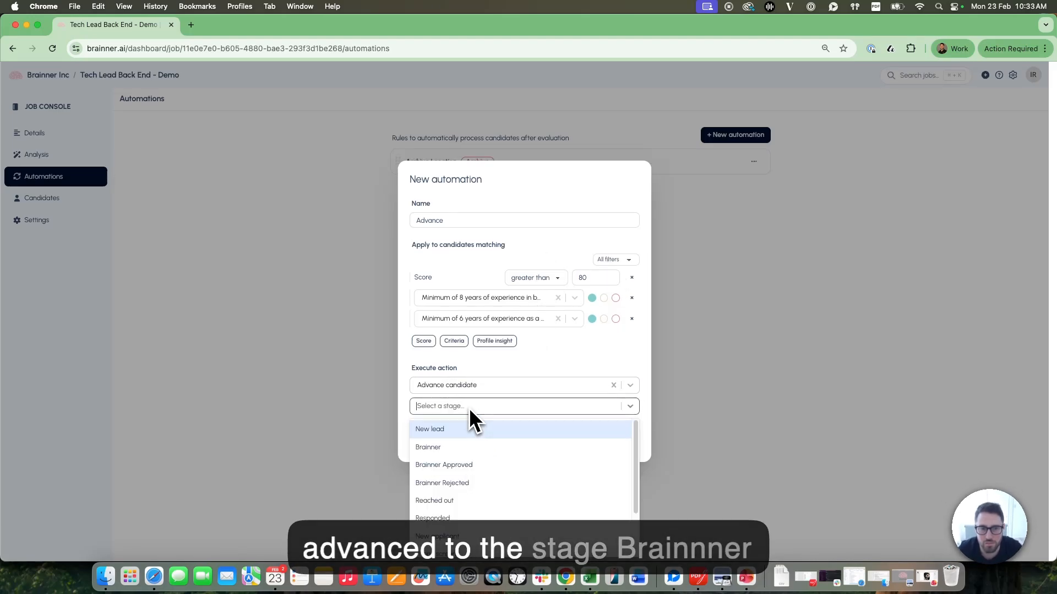
left_click(490, 466)
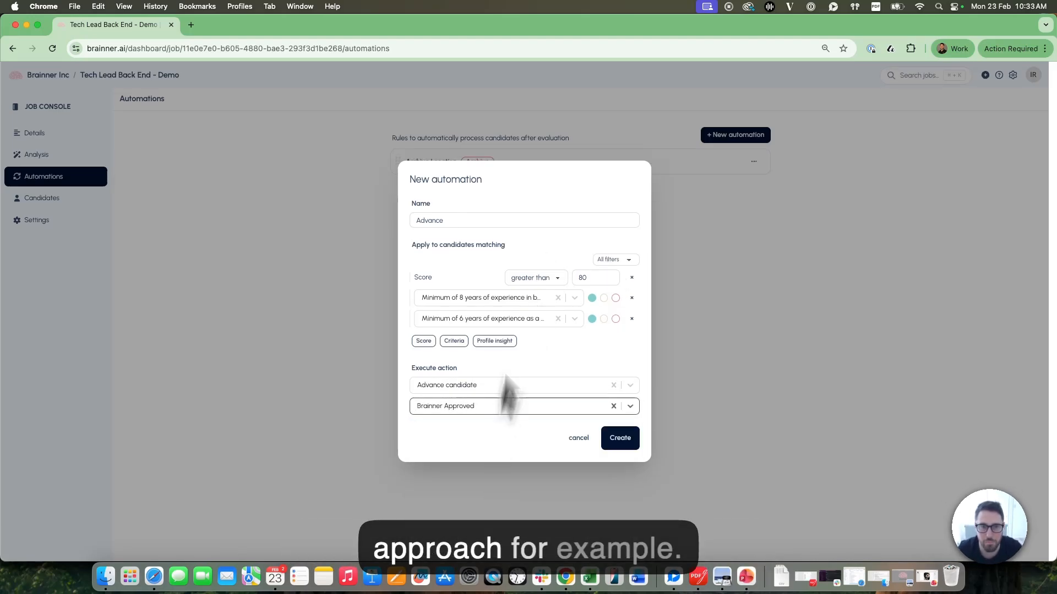
left_click(628, 260)
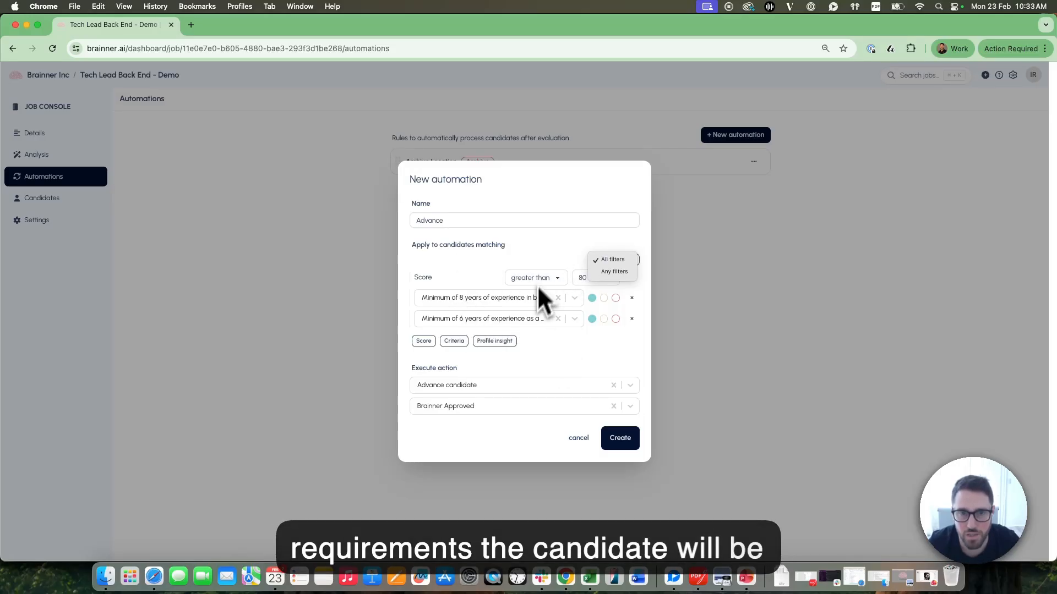
left_click(536, 185)
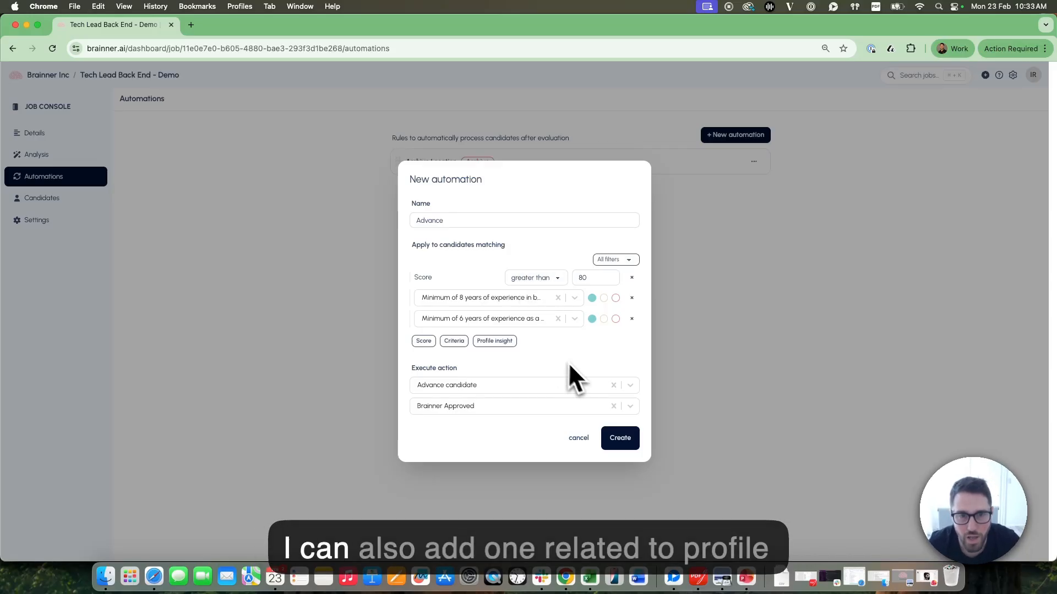
Step: Try adding a profile insight condition on the candidate's current company with the equals to operator, and remove it
left_click(496, 340)
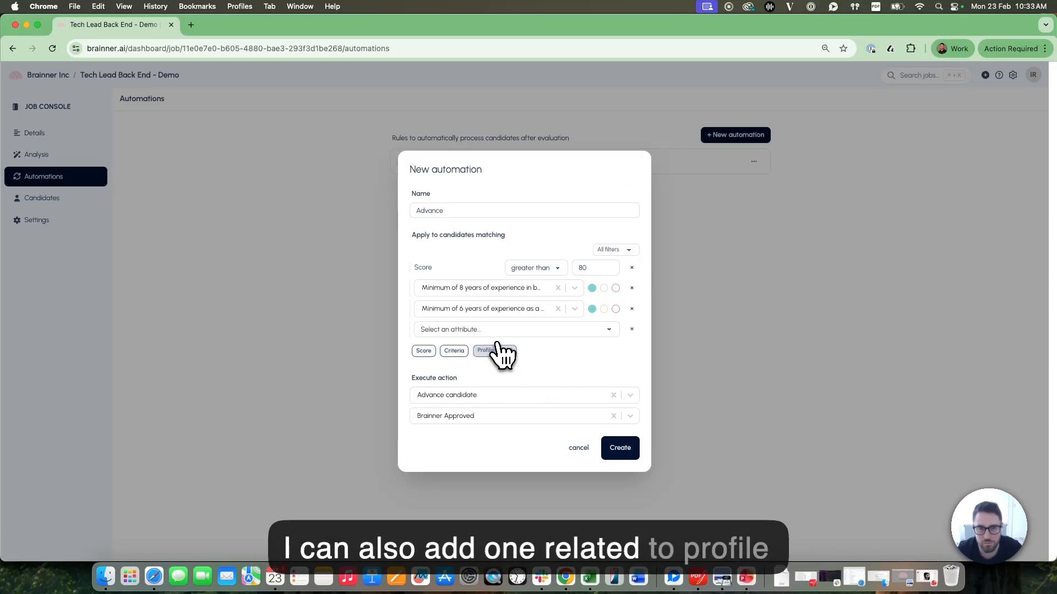
left_click(520, 333)
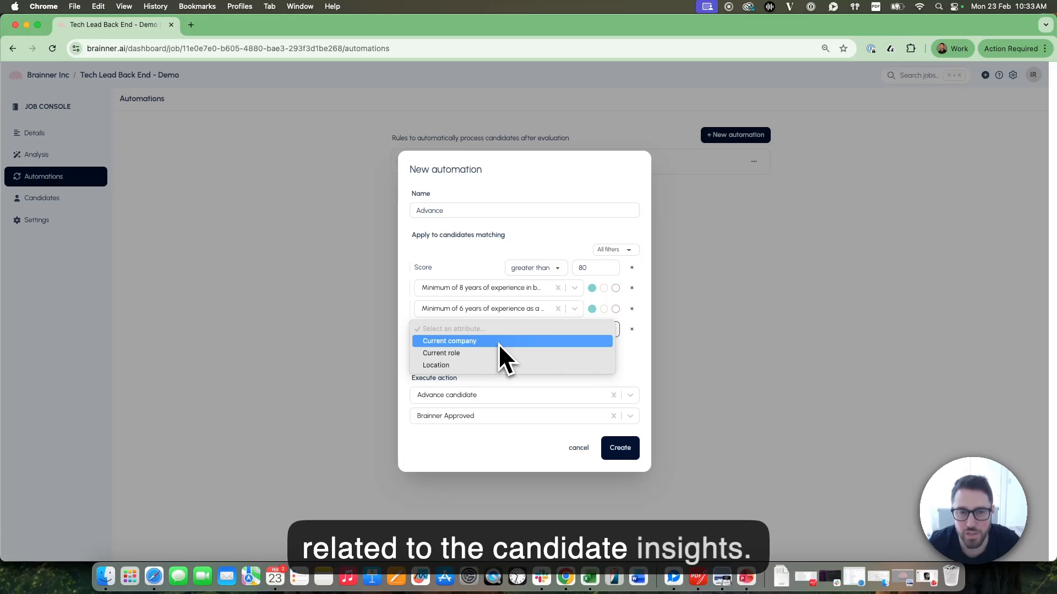
key("Escape")
left_click(499, 347)
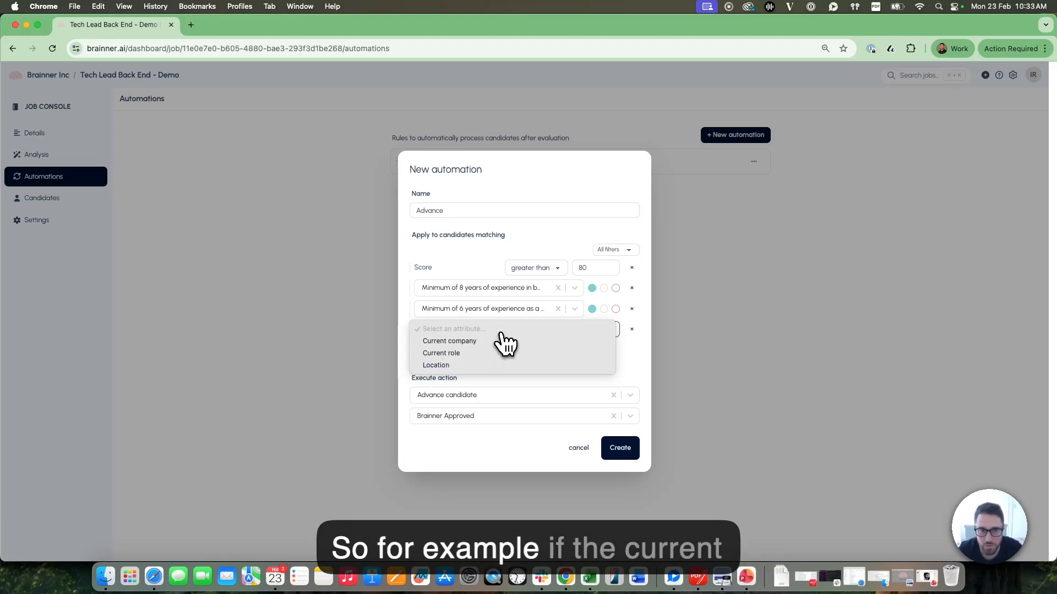
left_click(500, 339)
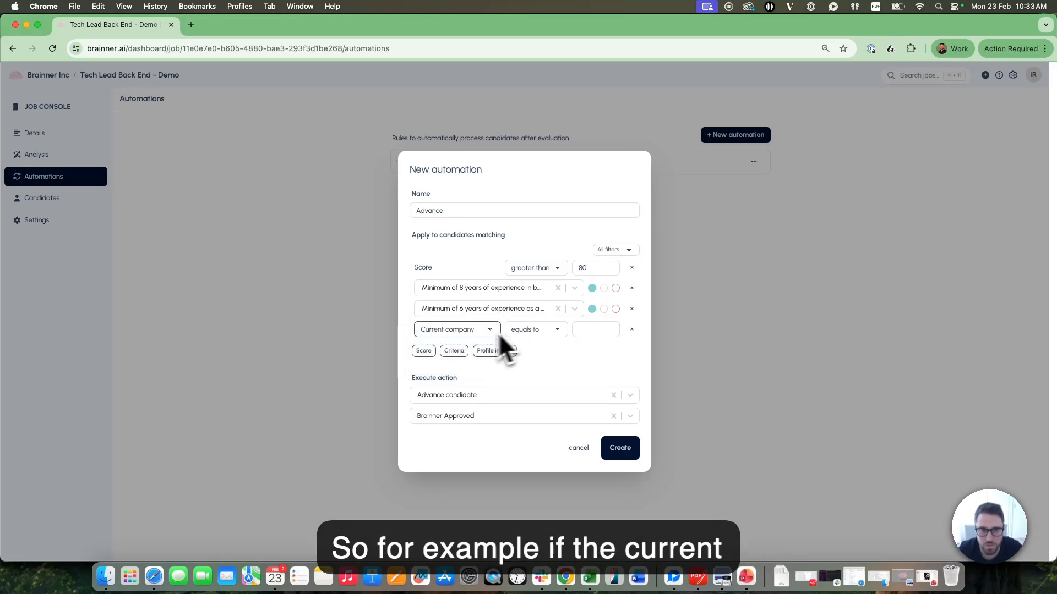
left_click(594, 329)
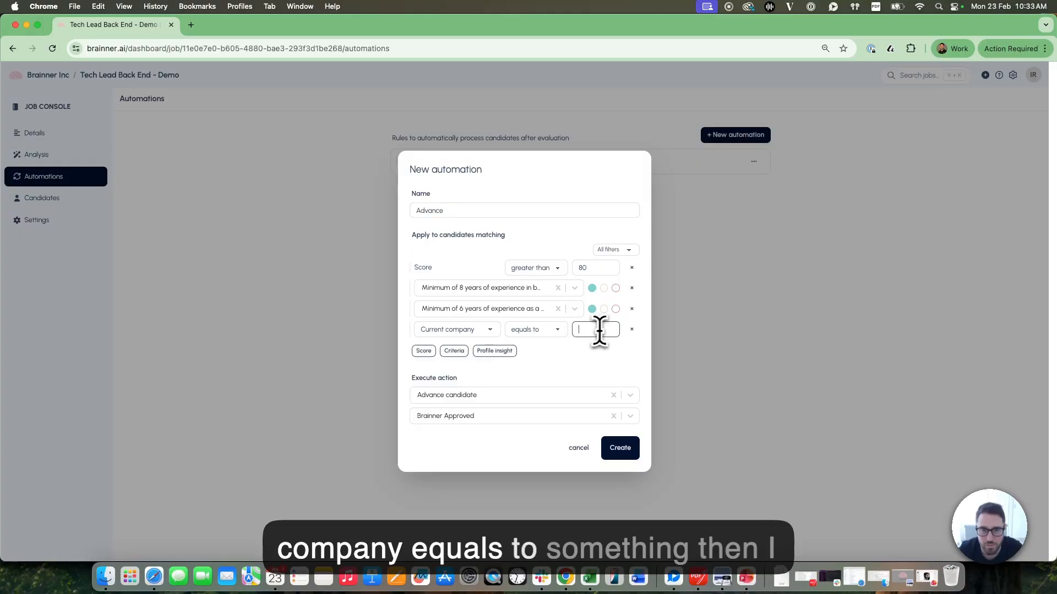
left_click(632, 330)
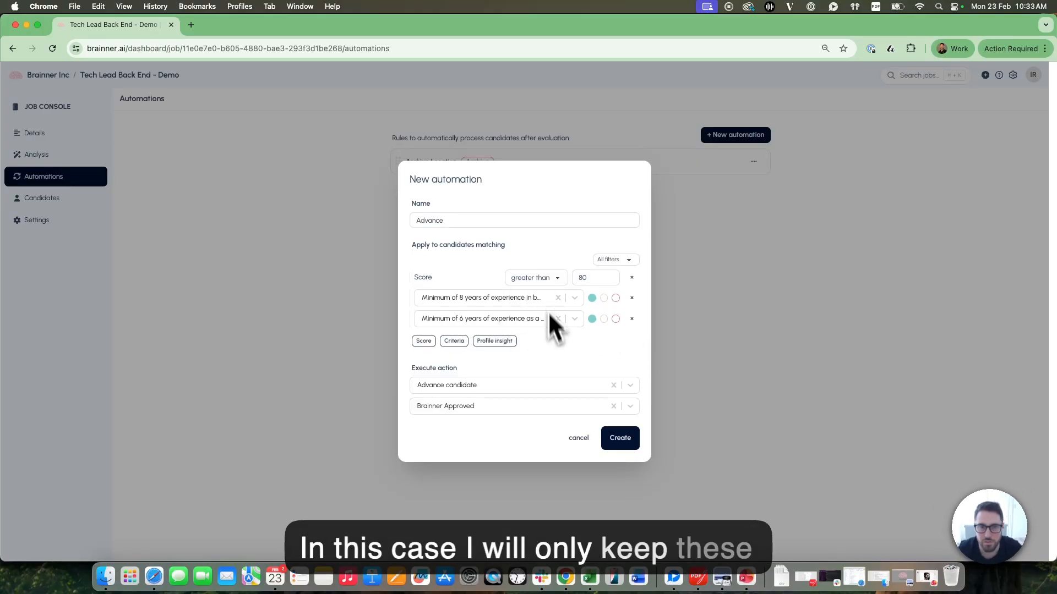
Step: Create the Advance automation and start a third automation named Archive Score
left_click(629, 447)
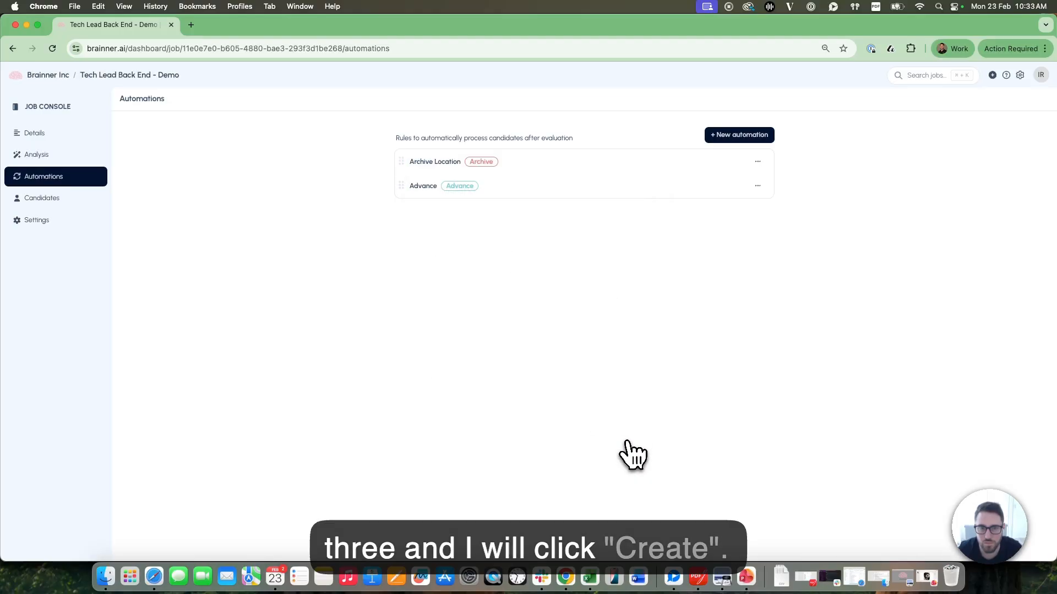
left_click(743, 139)
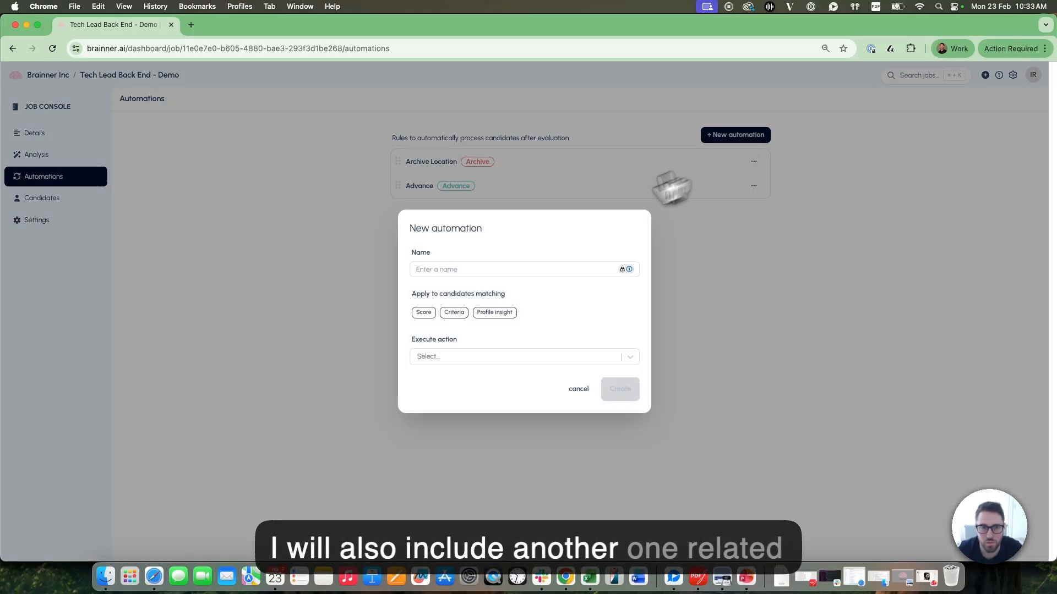
left_click(494, 268)
type("Arc")
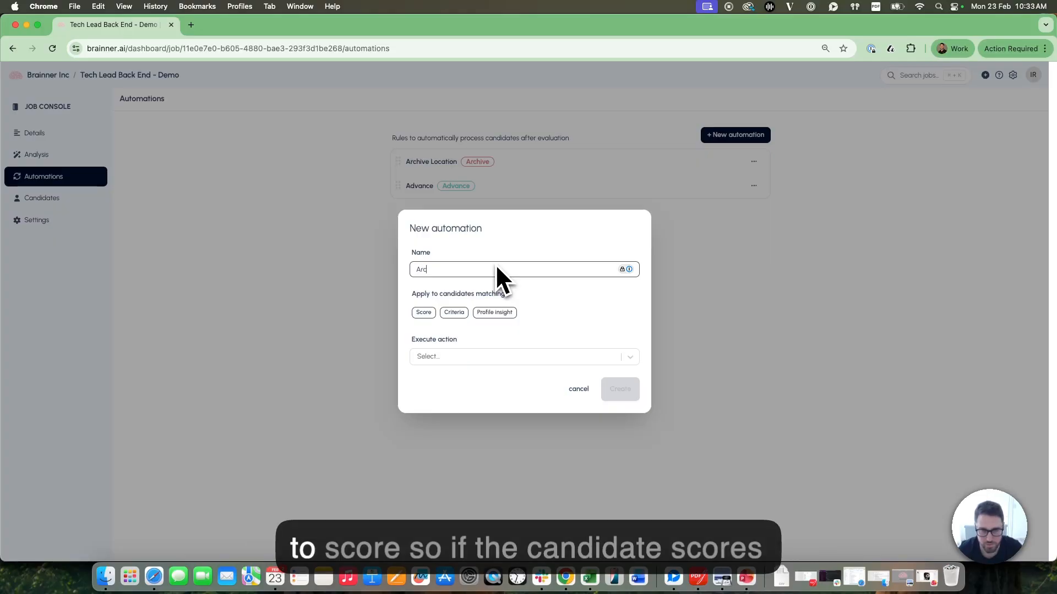
type("hive Score")
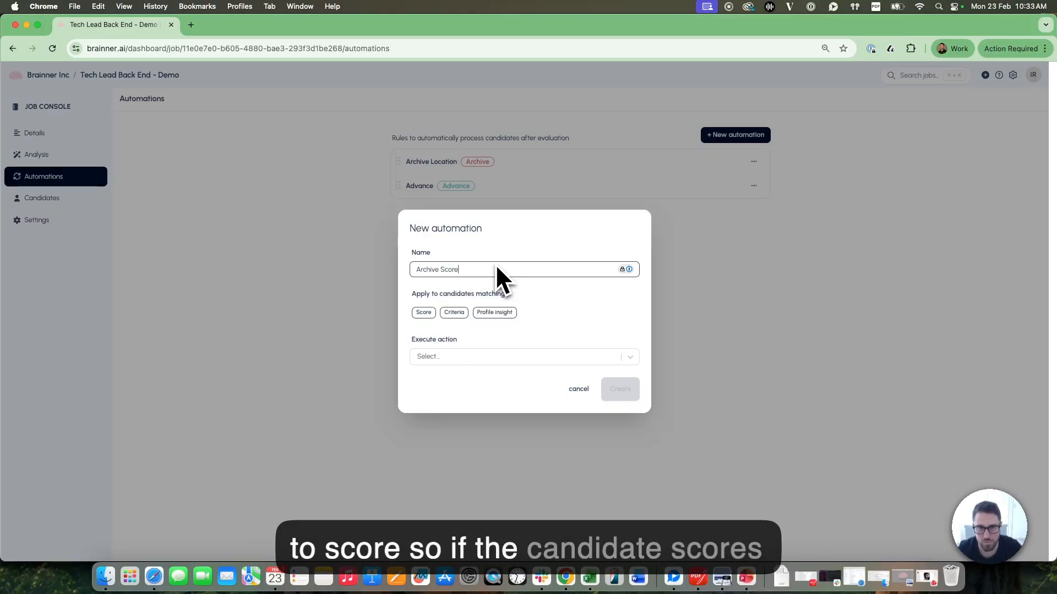
Step: Add a condition to the Archive Score automation matching candidates with a score less than 40
left_click(419, 314)
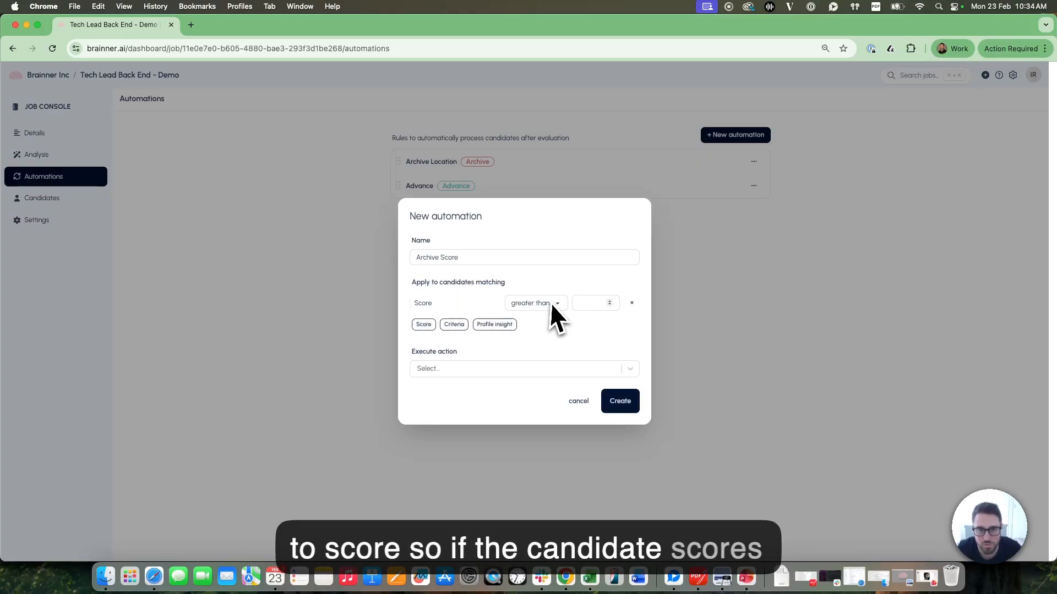
left_click(550, 302)
left_click(548, 315)
left_click(594, 302)
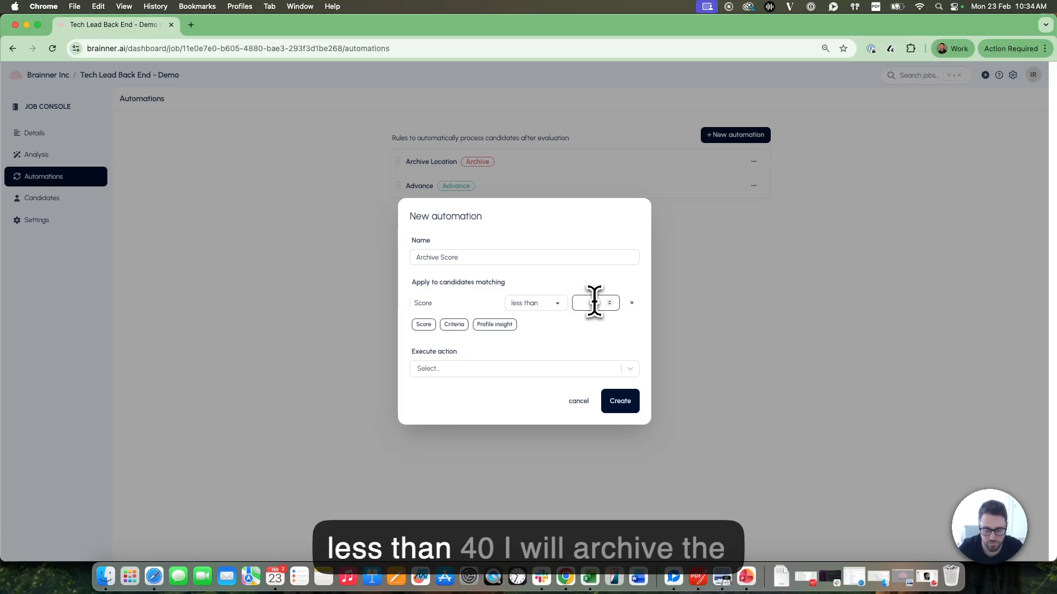
type("40")
Step: Set the automation's action to Archive candidate with the reason Underqualified
left_click(515, 369)
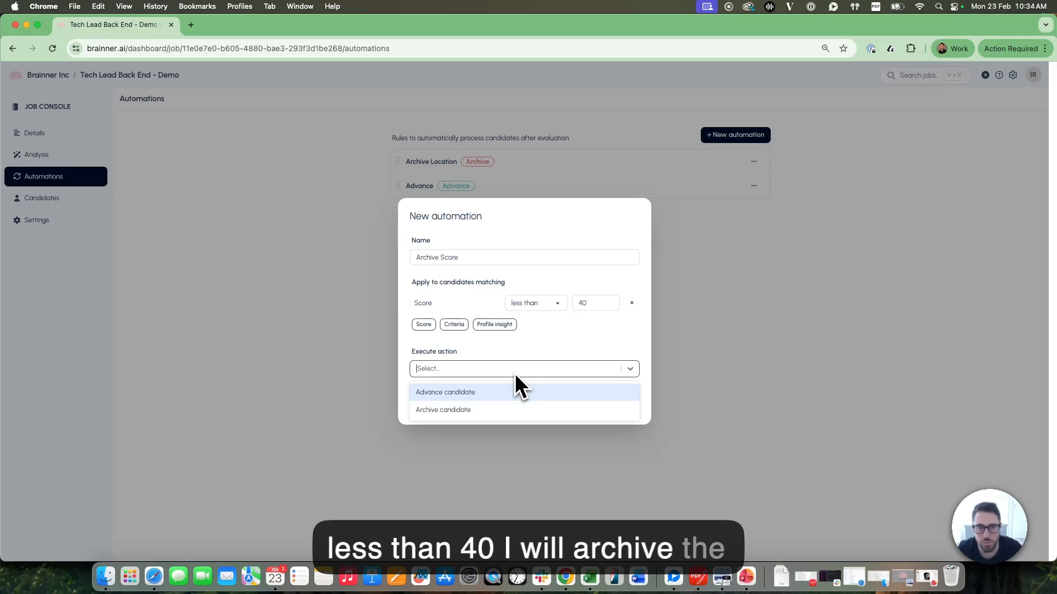
left_click(498, 411)
left_click(474, 379)
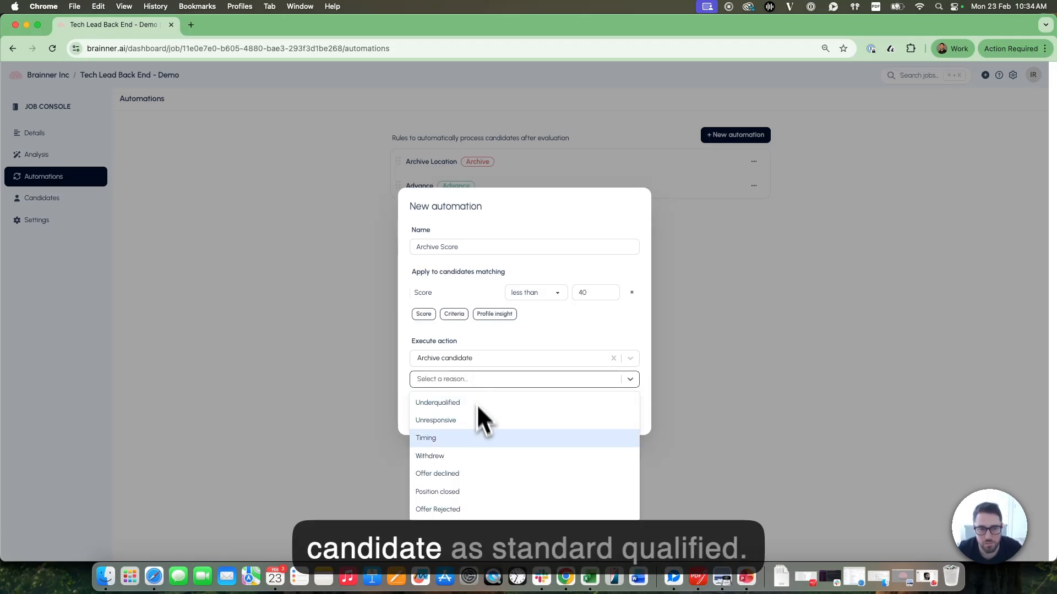
left_click(474, 405)
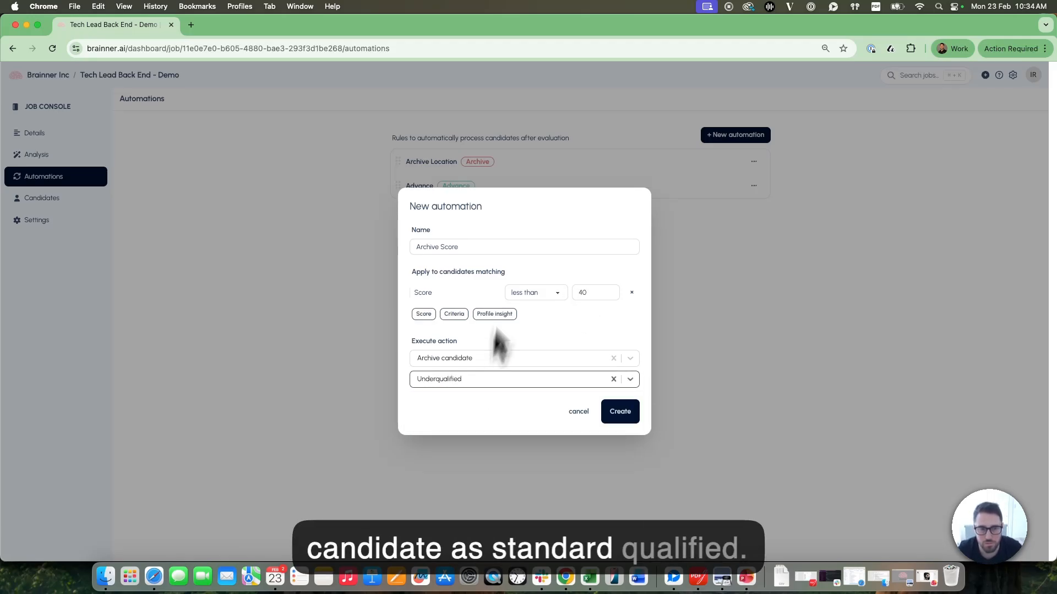
Step: Create the Archive Score automation and move it above Advance in the rule order
left_click(634, 416)
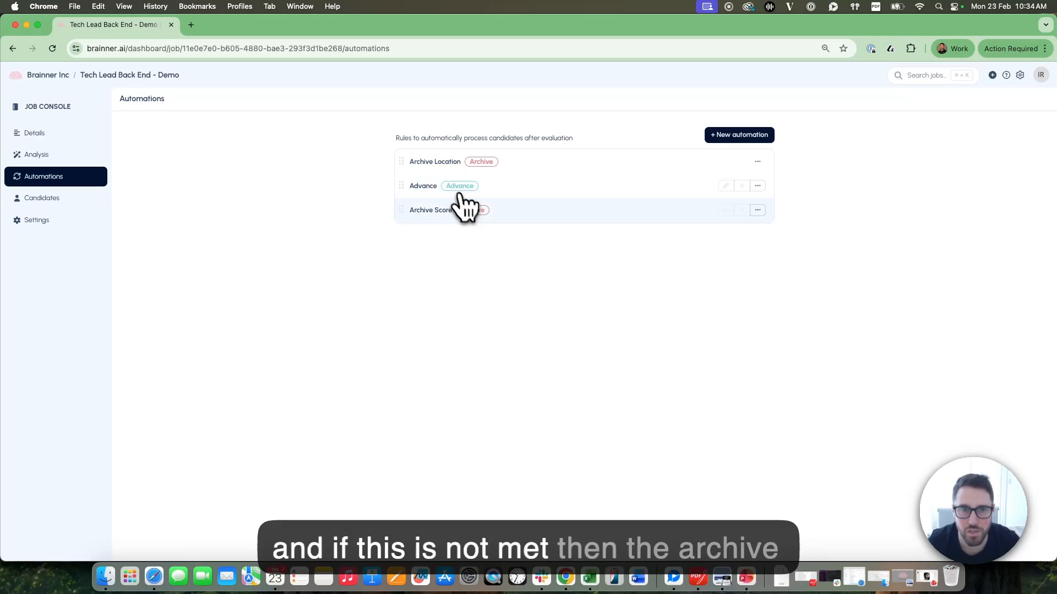
left_click_drag(412, 213, 396, 161)
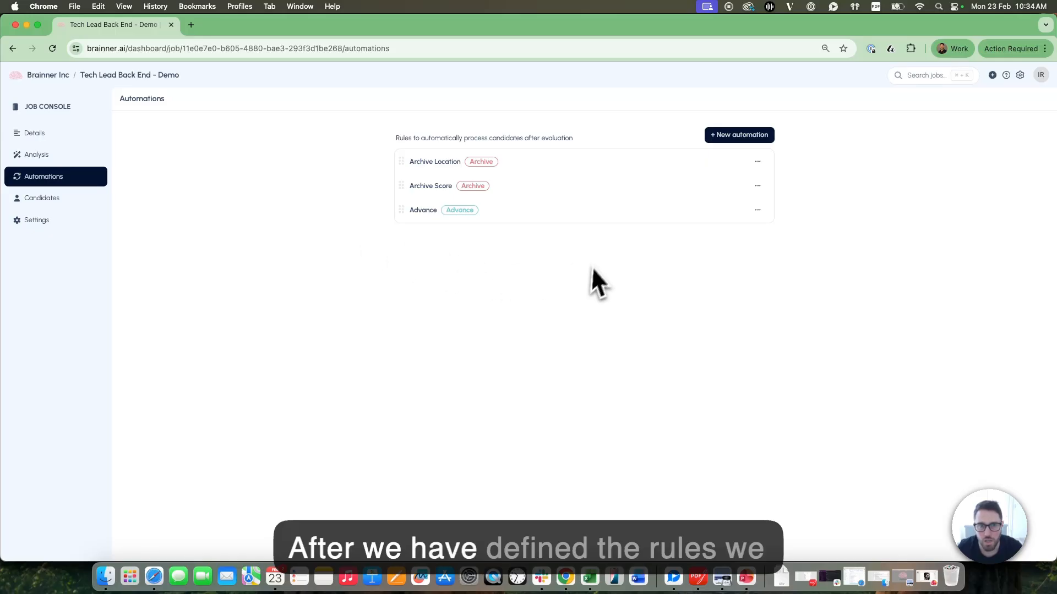
Step: Start evaluating the job's inbound candidates from the New lead stage and dismiss the confirmation
left_click(68, 199)
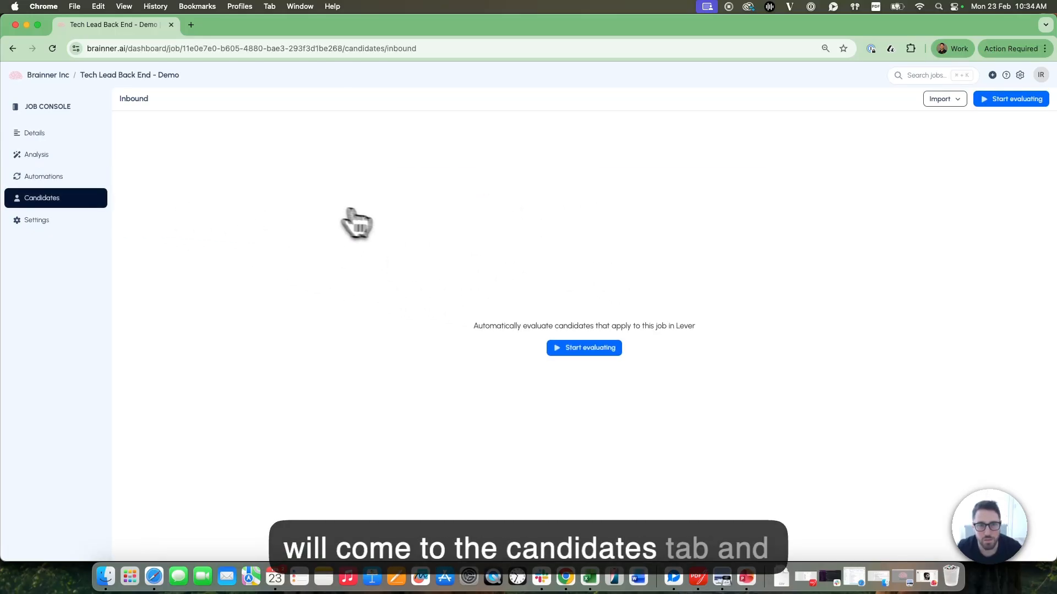
left_click(604, 345)
left_click(520, 325)
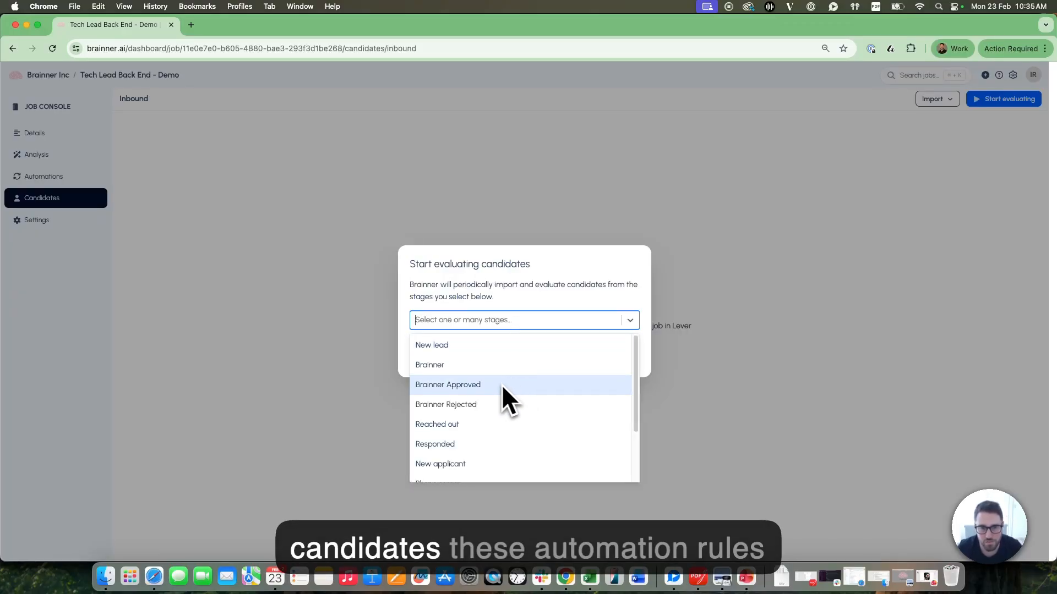
left_click(487, 347)
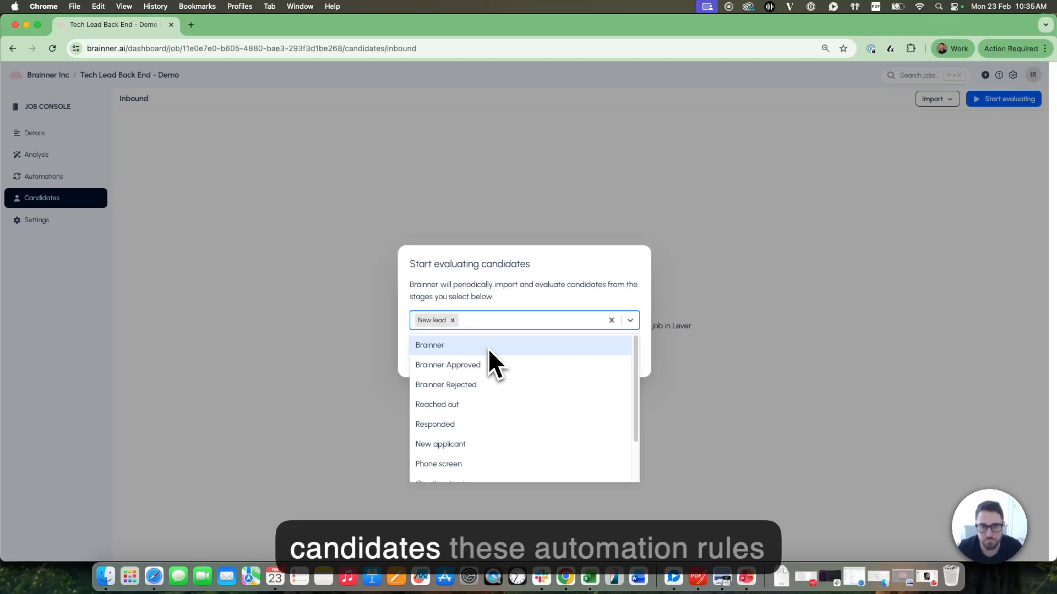
left_click(496, 269)
left_click(617, 360)
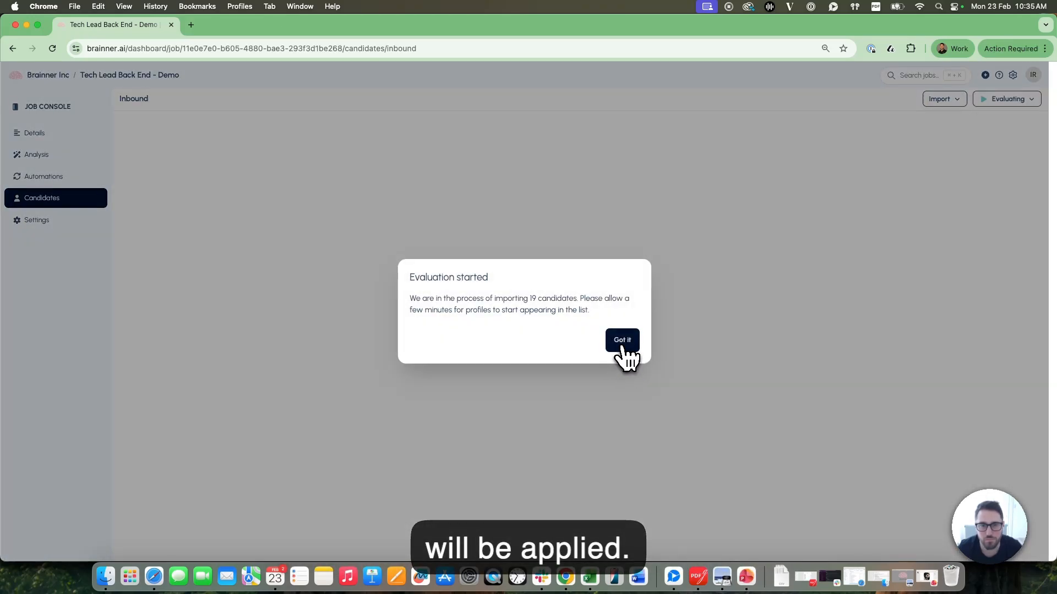
left_click(622, 344)
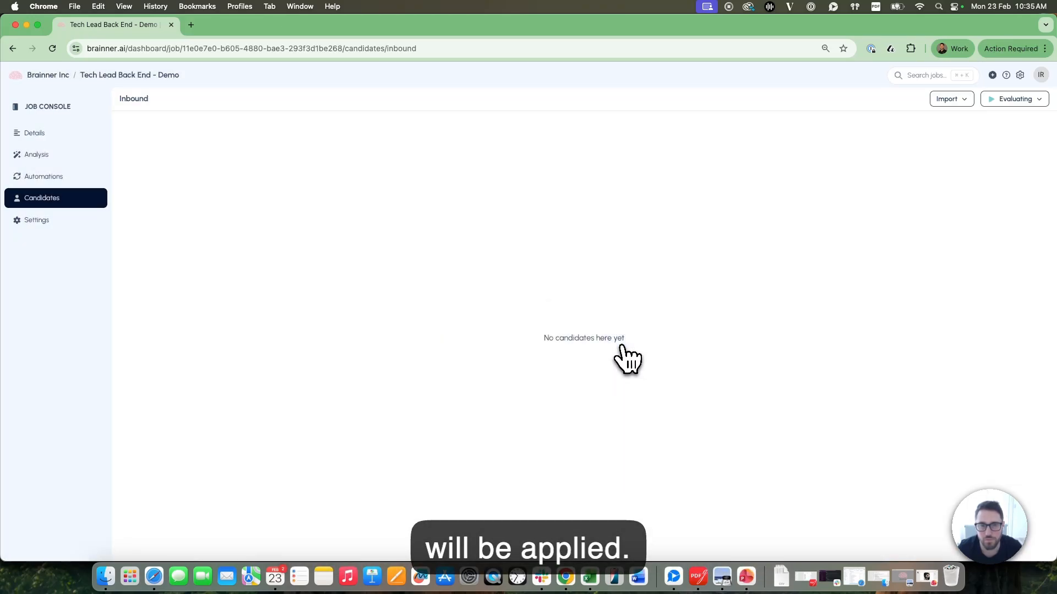
Step: Examine the mandatory criteria results of an archived candidate and of the advanced candidate in the inbound list
left_click(24, 106)
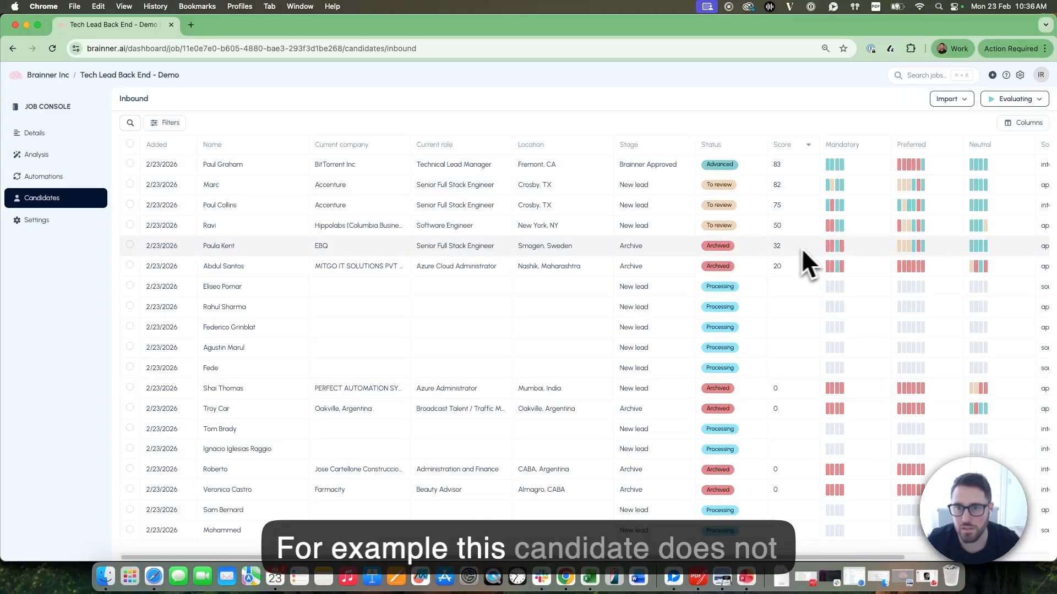
mouse_move(845, 249)
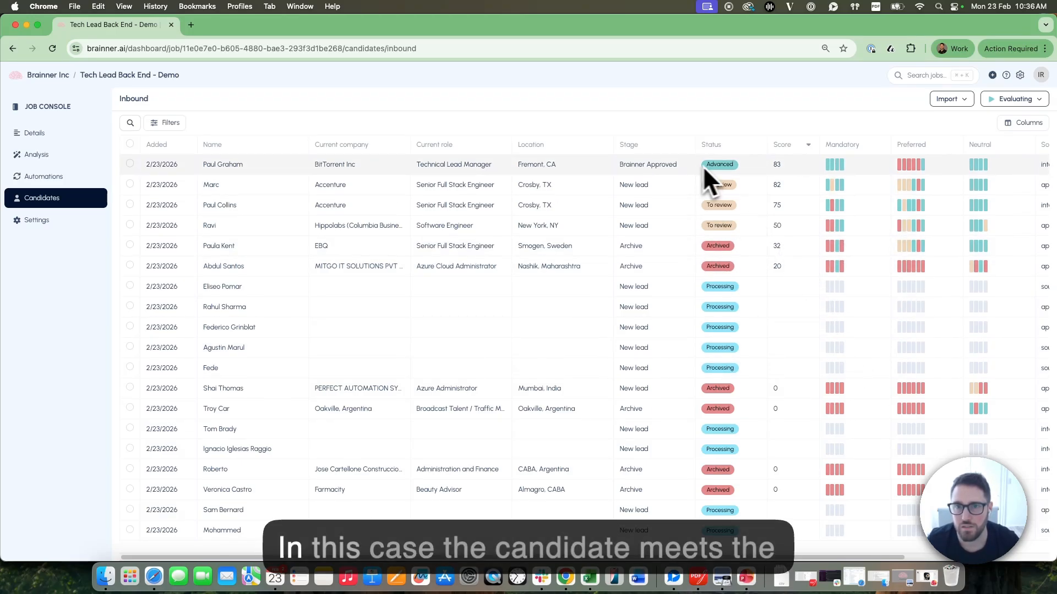
mouse_move(825, 171)
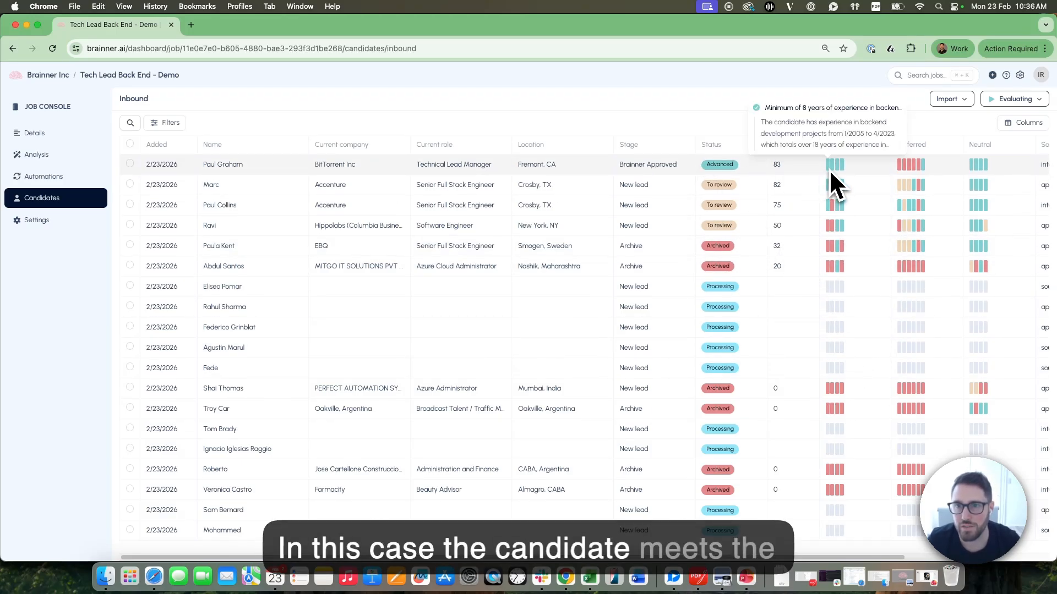